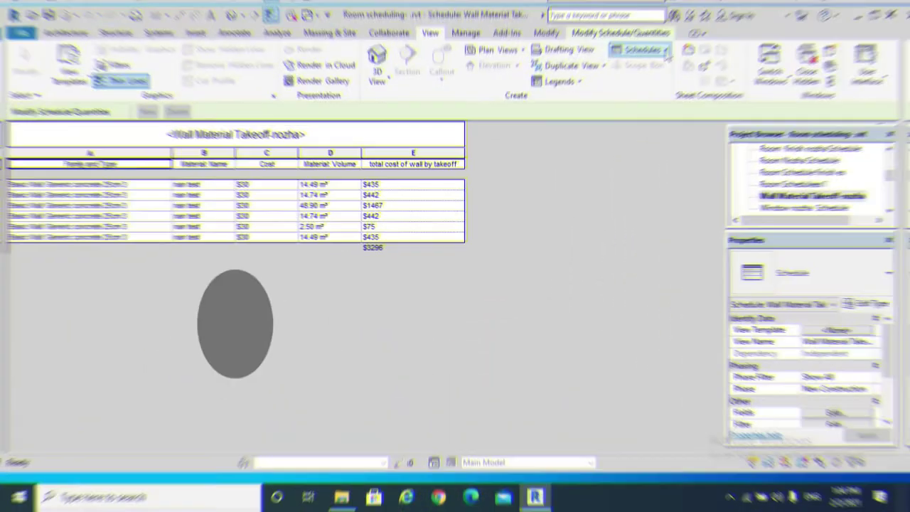
Step: Preview the schedule types in the Schedules list, then return to the Level 0 -Ground floor plan
{"action": "left_click", "coordinate": [666, 51]}
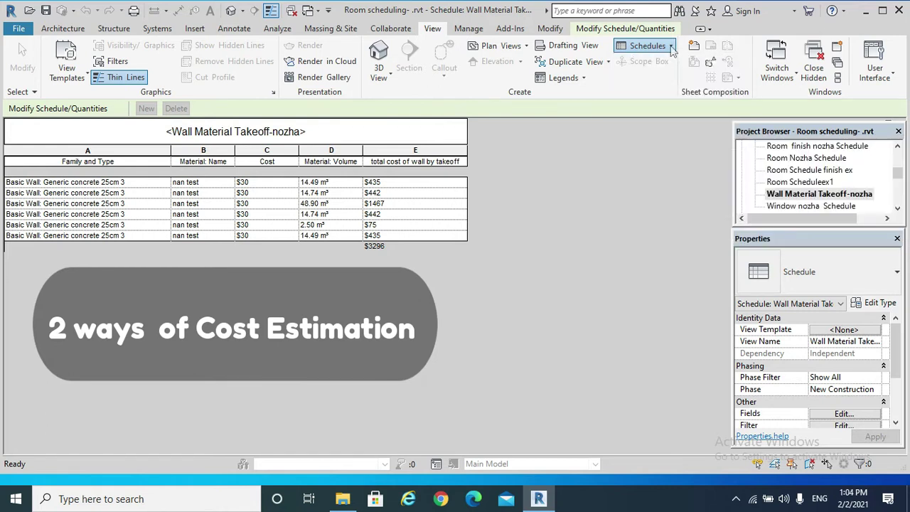
{"action": "left_click", "coordinate": [667, 50]}
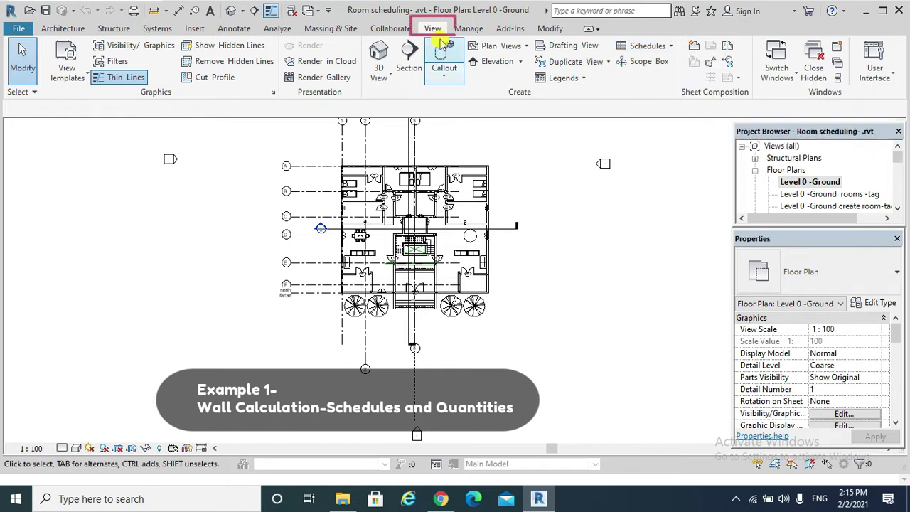
Step: Start a new Schedule/Quantities for the Walls category named 'cost wall ex1'
{"action": "left_click", "coordinate": [670, 46]}
{"action": "left_click", "coordinate": [669, 66]}
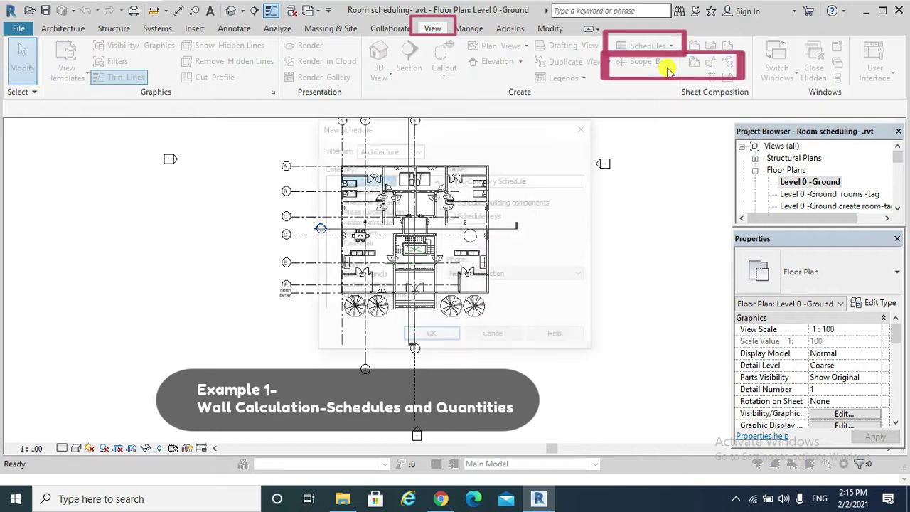
{"action": "left_click", "coordinate": [356, 244]}
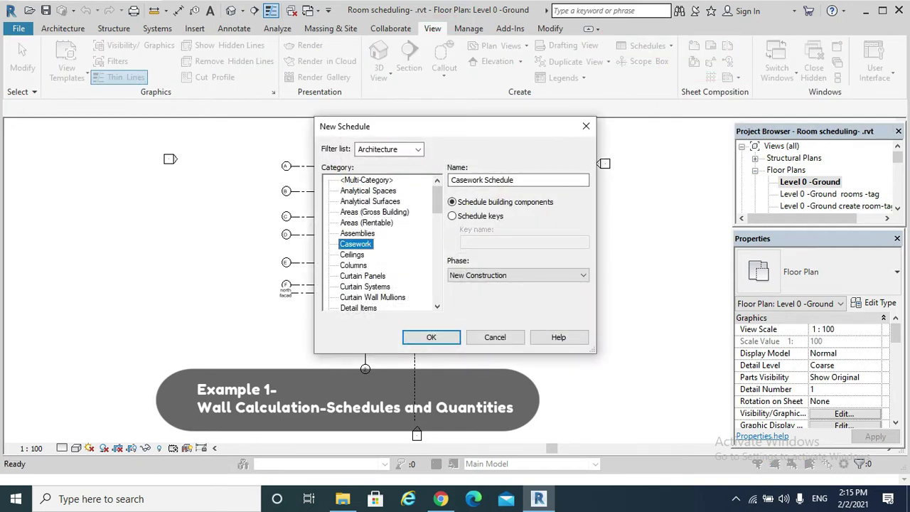
{"action": "scroll", "coordinate": [377, 271], "scroll_direction": "down", "scroll_amount": 5}
{"action": "left_click", "coordinate": [348, 286]}
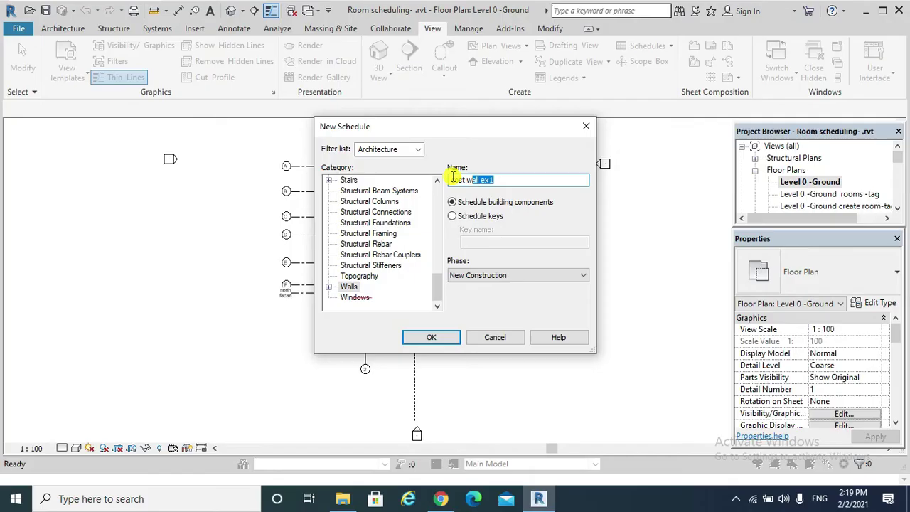
{"action": "left_click", "coordinate": [519, 182]}
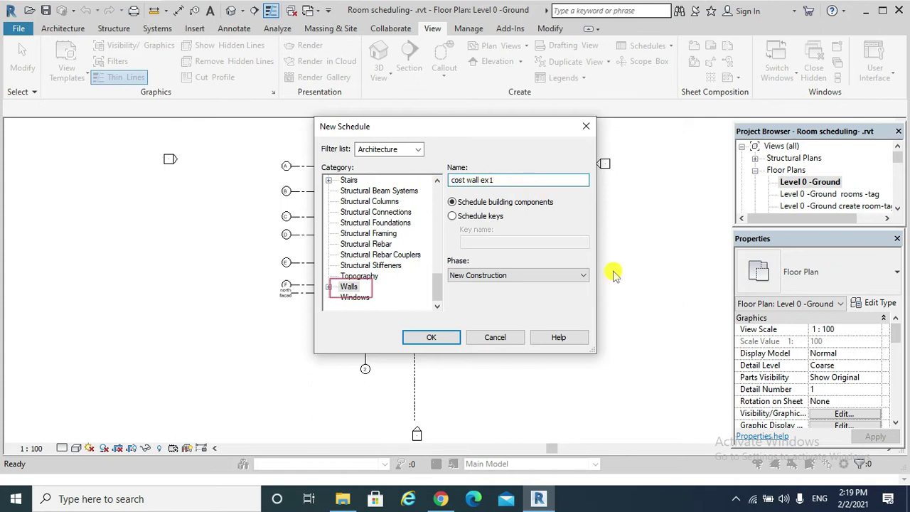
Step: Add Area, Cost, and Family and Type as the fields of the cost wall ex1 schedule
{"action": "left_click", "coordinate": [441, 340]}
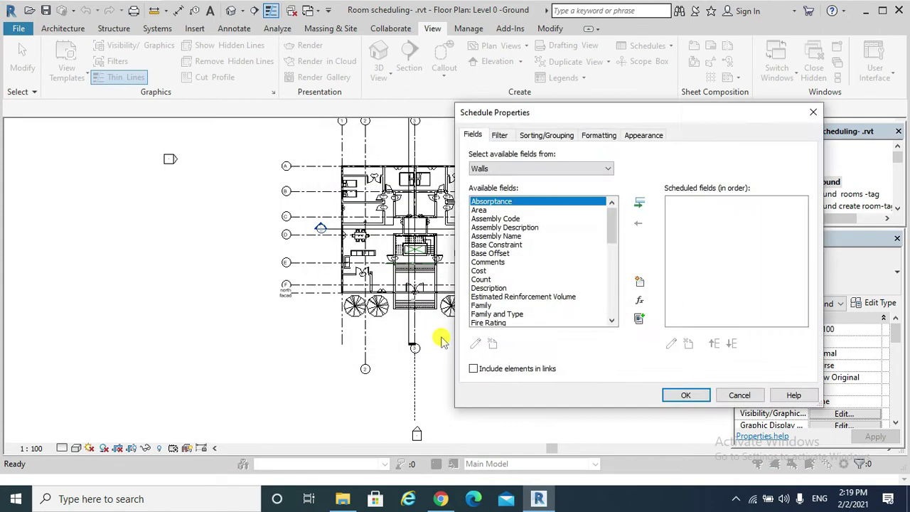
{"action": "left_click", "coordinate": [479, 209]}
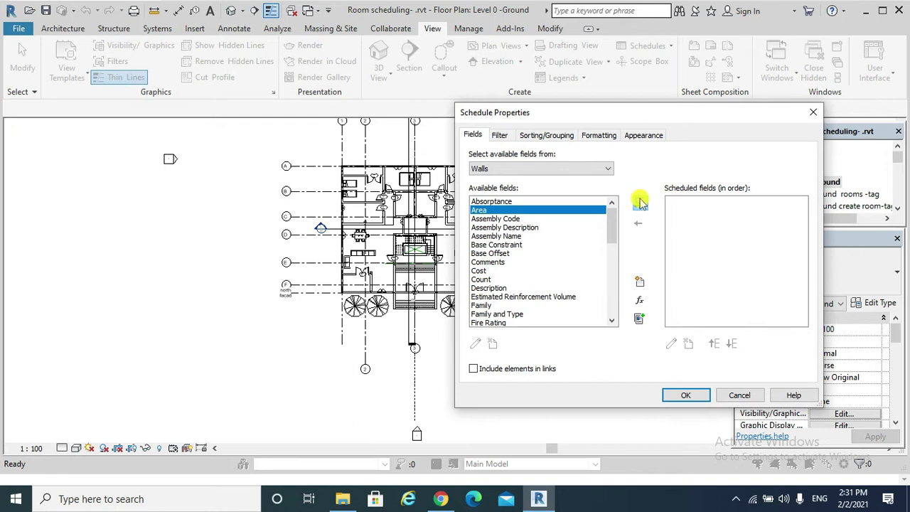
{"action": "left_click", "coordinate": [640, 203]}
{"action": "left_click", "coordinate": [480, 261]}
{"action": "left_click", "coordinate": [639, 204]}
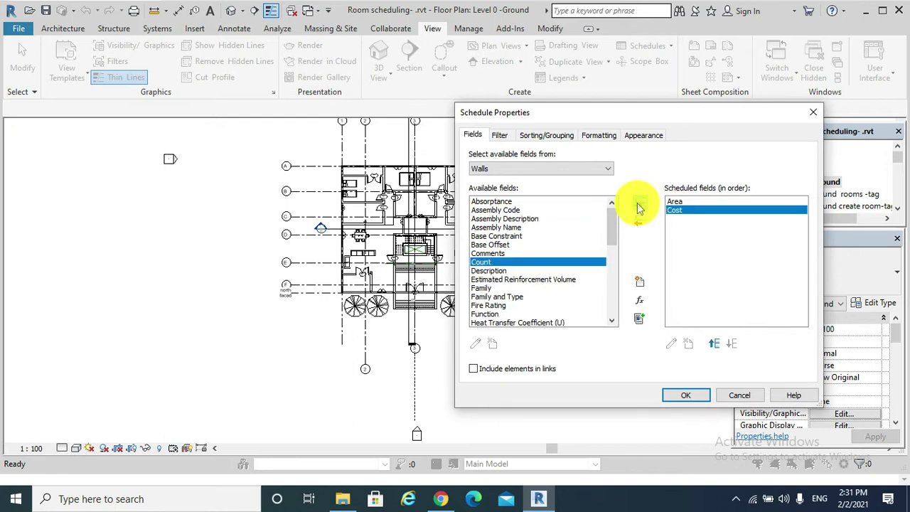
{"action": "left_click", "coordinate": [497, 297]}
{"action": "left_click", "coordinate": [639, 206]}
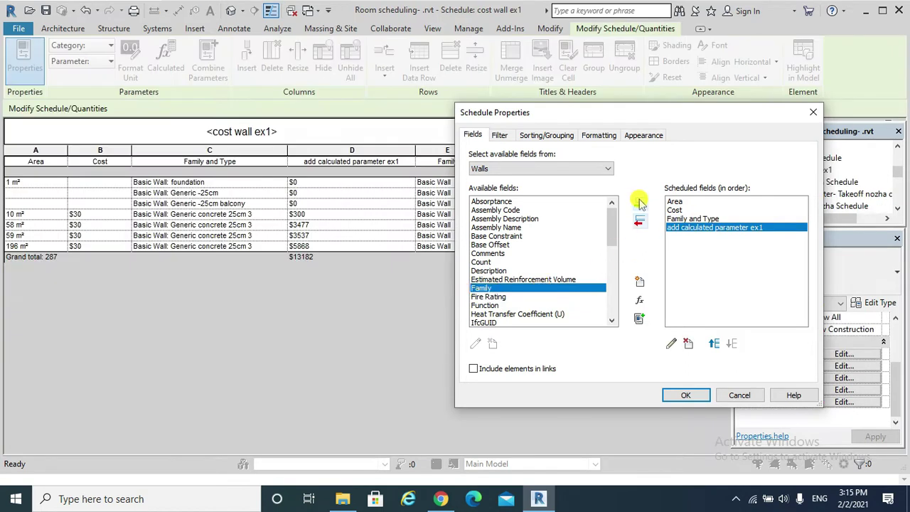
{"action": "left_click", "coordinate": [639, 205]}
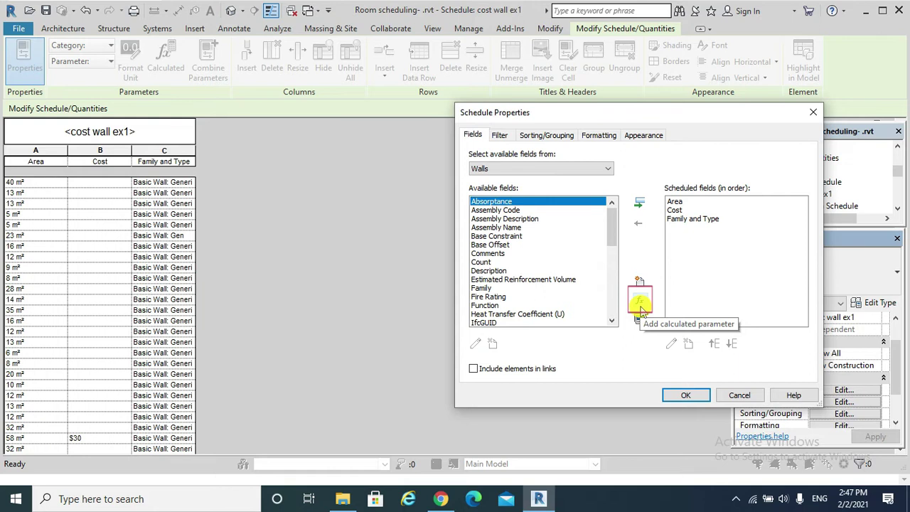
Step: Add a Common-discipline Currency calculated value named 'add calculated parameter ex1'
{"action": "left_click", "coordinate": [640, 305]}
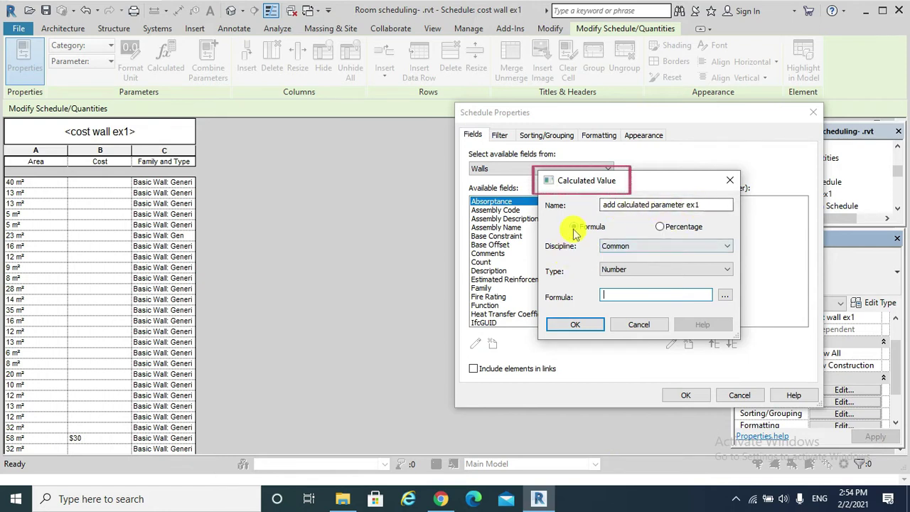
{"action": "left_click", "coordinate": [659, 249]}
{"action": "left_click", "coordinate": [659, 249]}
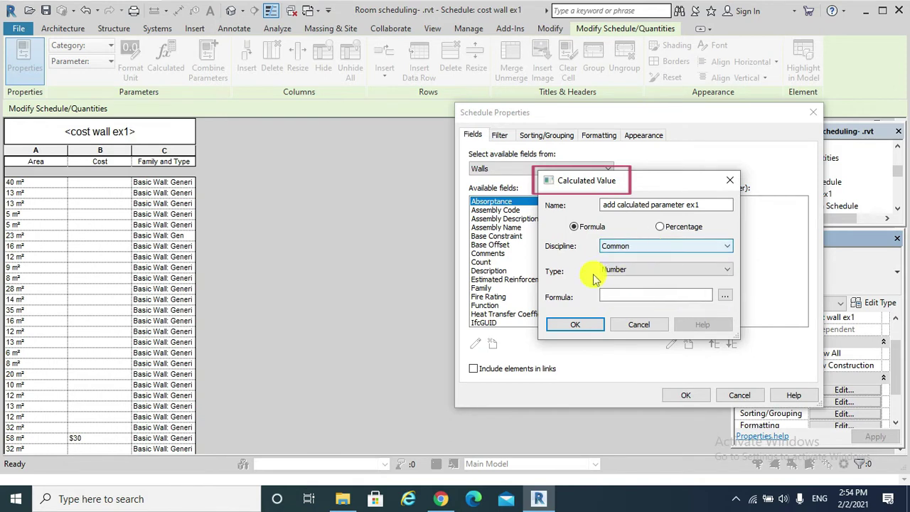
{"action": "left_click", "coordinate": [664, 270]}
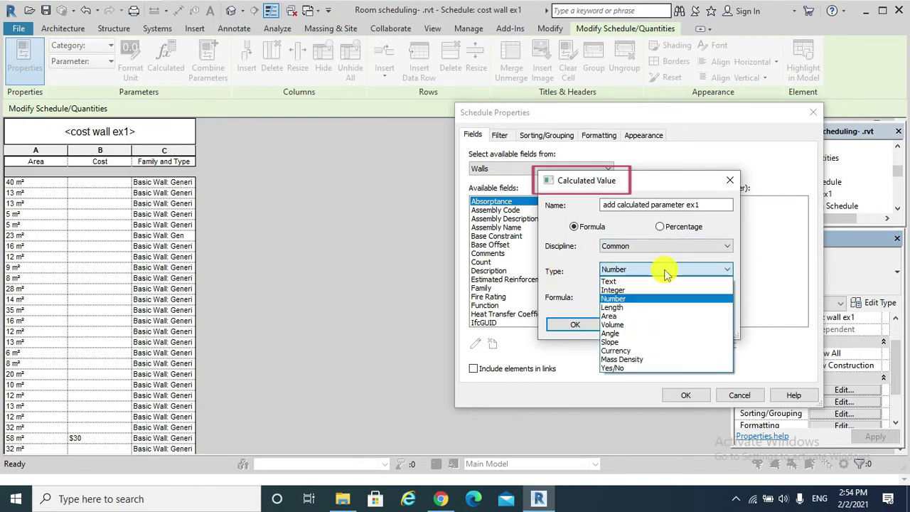
{"action": "left_click", "coordinate": [639, 352]}
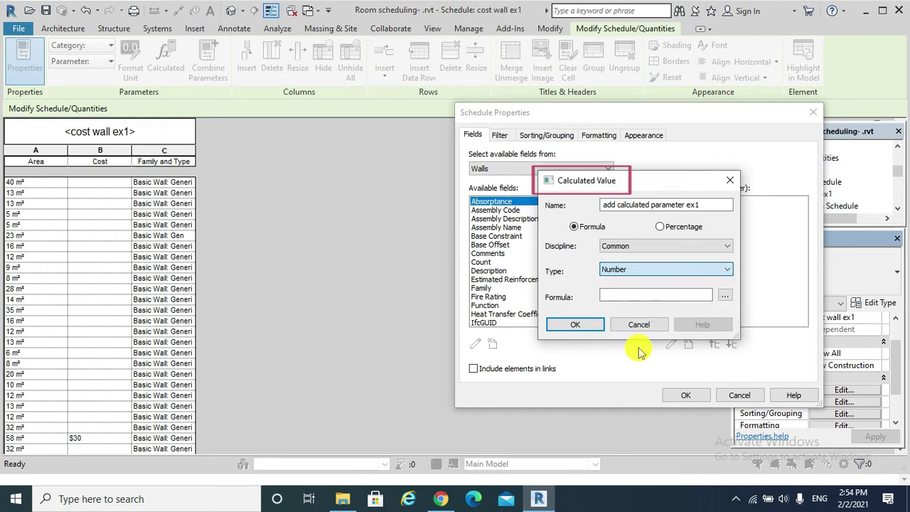
Step: Give the calculated value the formula Area*Cost/1 and confirm the new column
{"action": "left_click", "coordinate": [626, 297]}
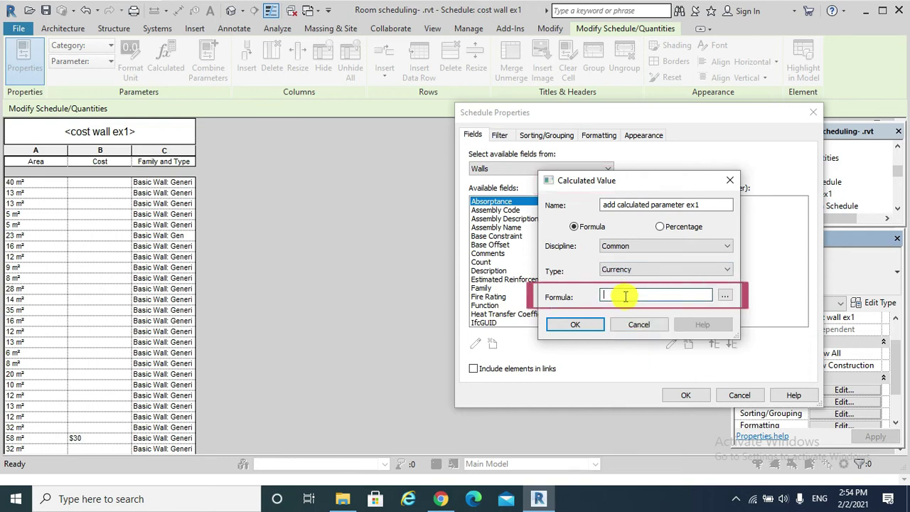
{"action": "left_click", "coordinate": [728, 299]}
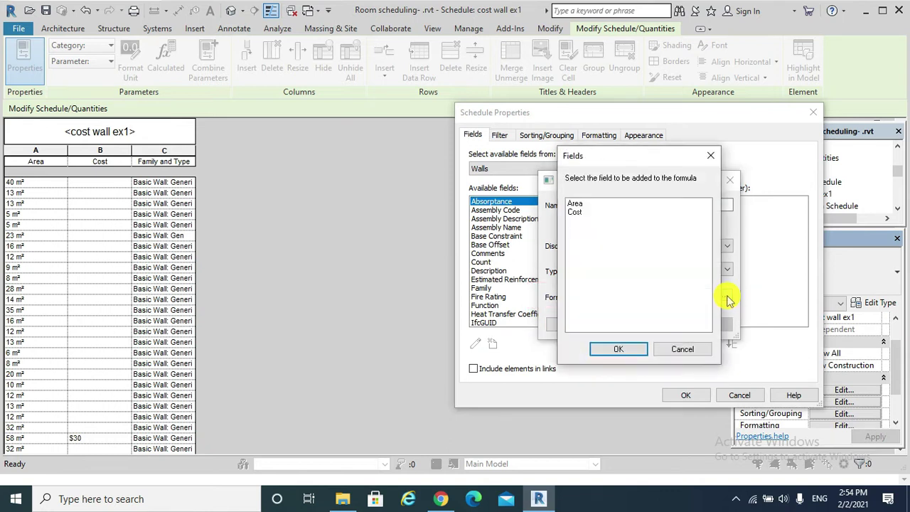
{"action": "left_click", "coordinate": [576, 206]}
{"action": "left_click", "coordinate": [618, 349]}
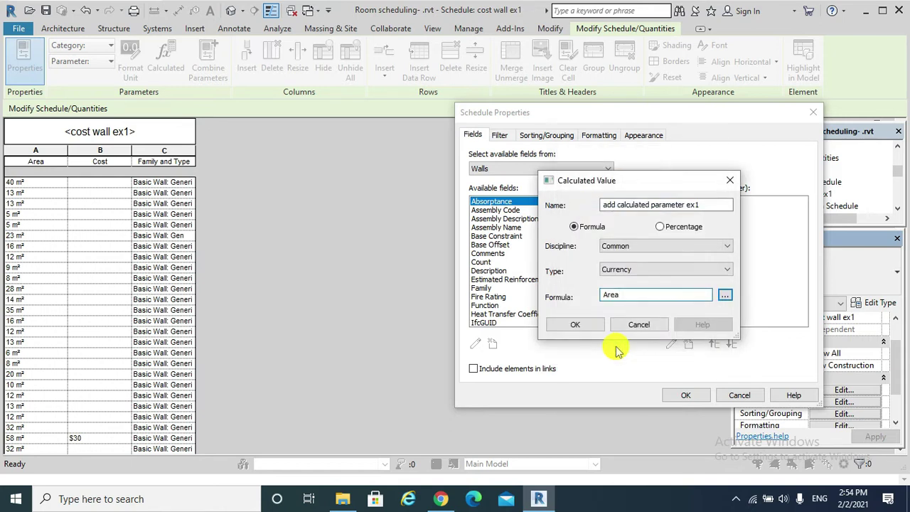
{"action": "type", "text": "*"}
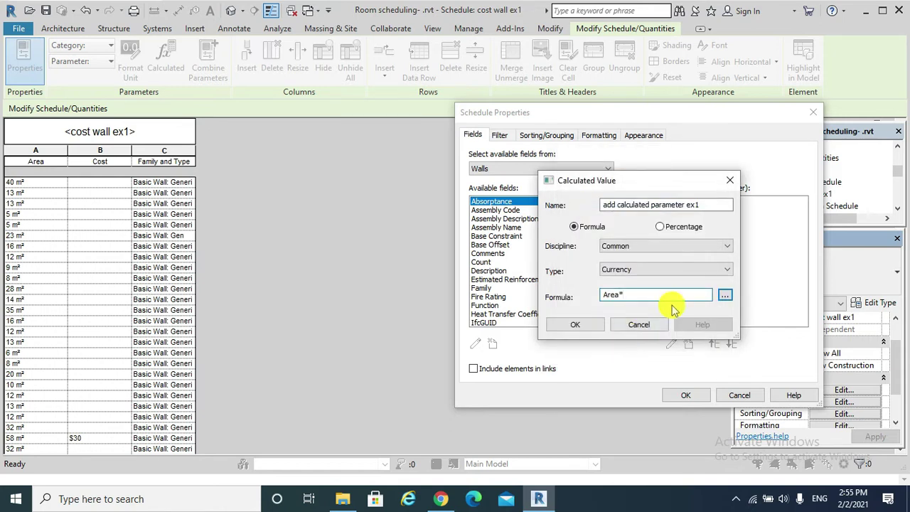
{"action": "left_click", "coordinate": [724, 298]}
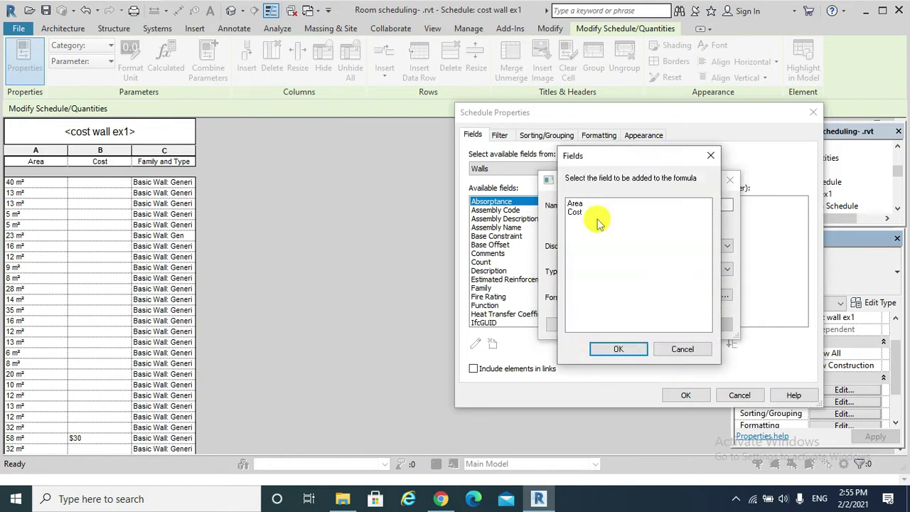
{"action": "left_click", "coordinate": [574, 213]}
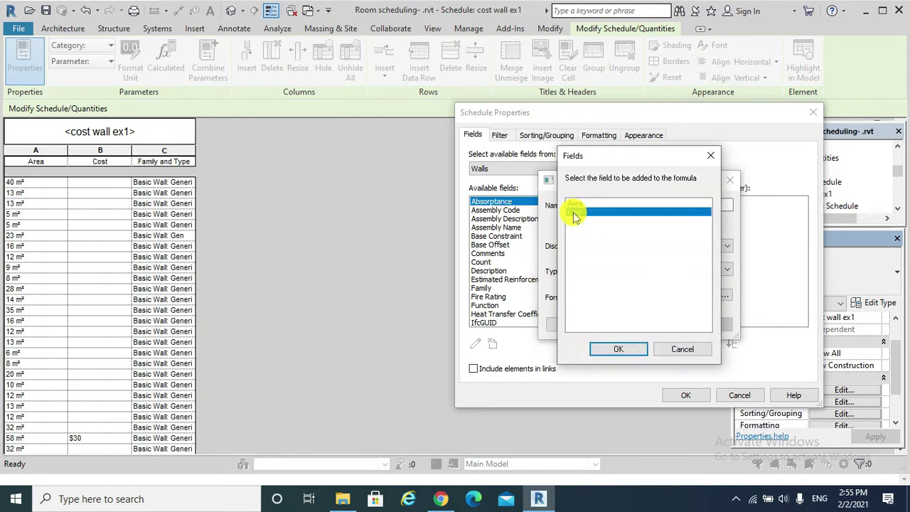
{"action": "left_click", "coordinate": [626, 349]}
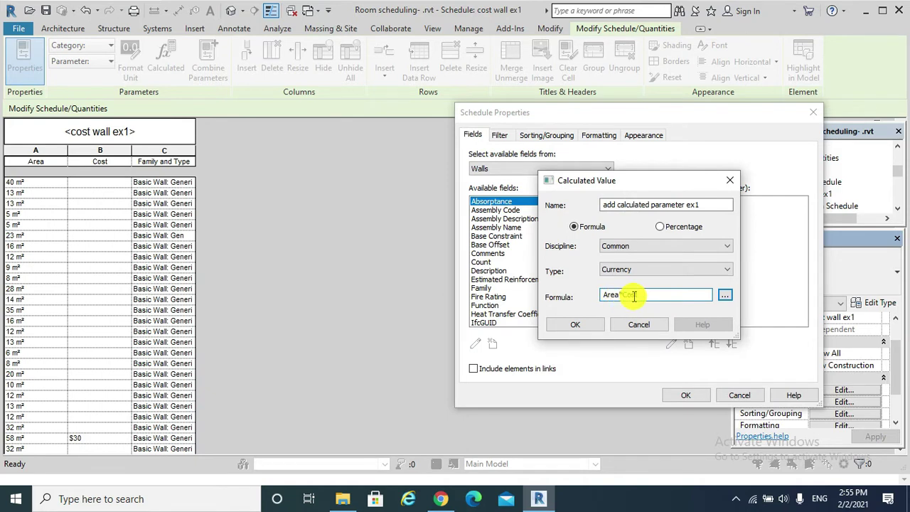
{"action": "type", "text": "/1"}
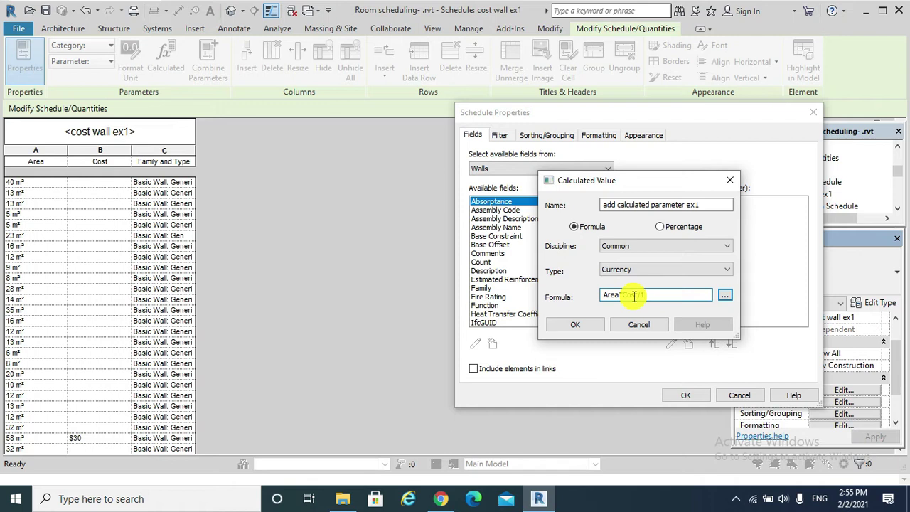
{"action": "left_click", "coordinate": [575, 325]}
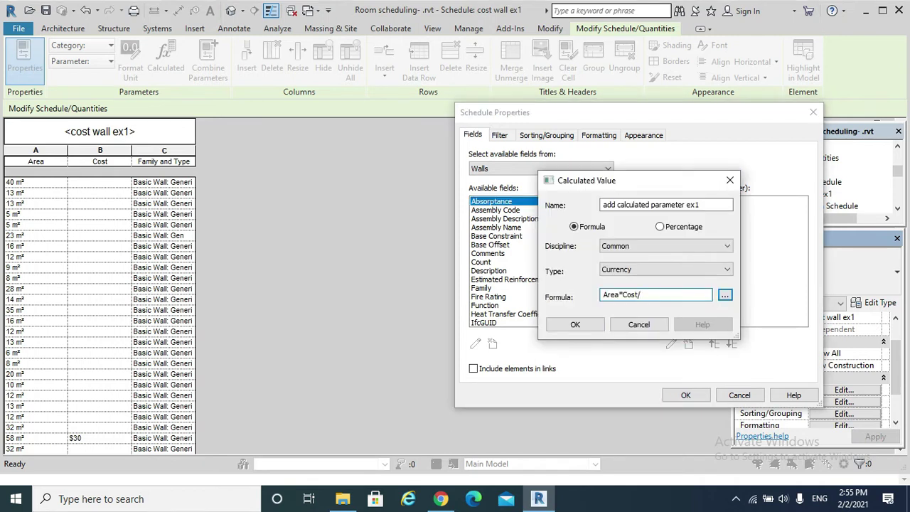
{"action": "type", "text": "1"}
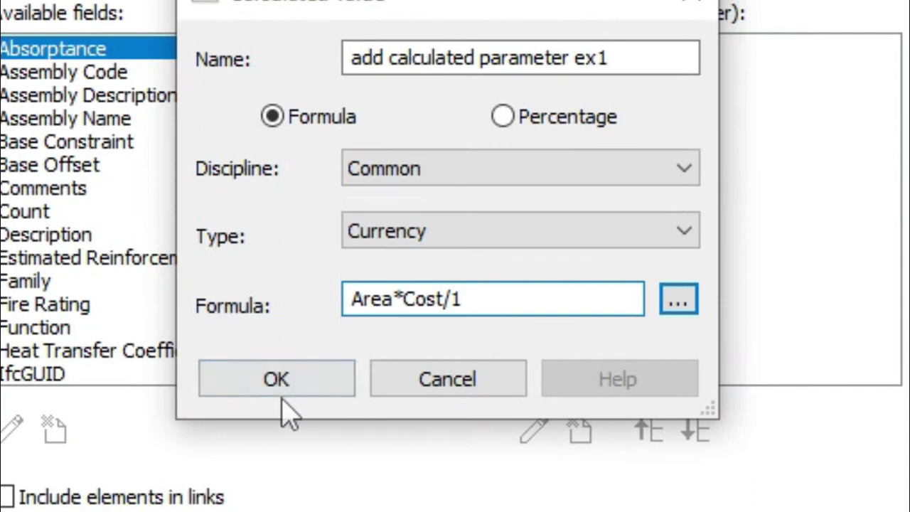
{"action": "left_click", "coordinate": [285, 379]}
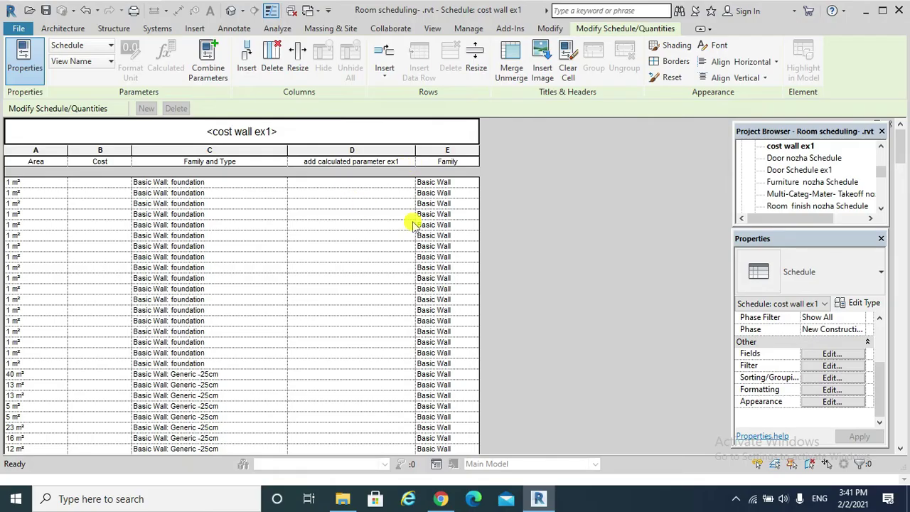
Step: Scroll the schedule and move to the Level 1 First floor plan's balcony wall
{"action": "mouse_move", "coordinate": [900, 155]}
{"action": "left_mouse_down"}
{"action": "mouse_move", "coordinate": [875, 448]}
{"action": "mouse_move", "coordinate": [889, 399]}
{"action": "mouse_move", "coordinate": [886, 145]}
{"action": "left_mouse_up"}
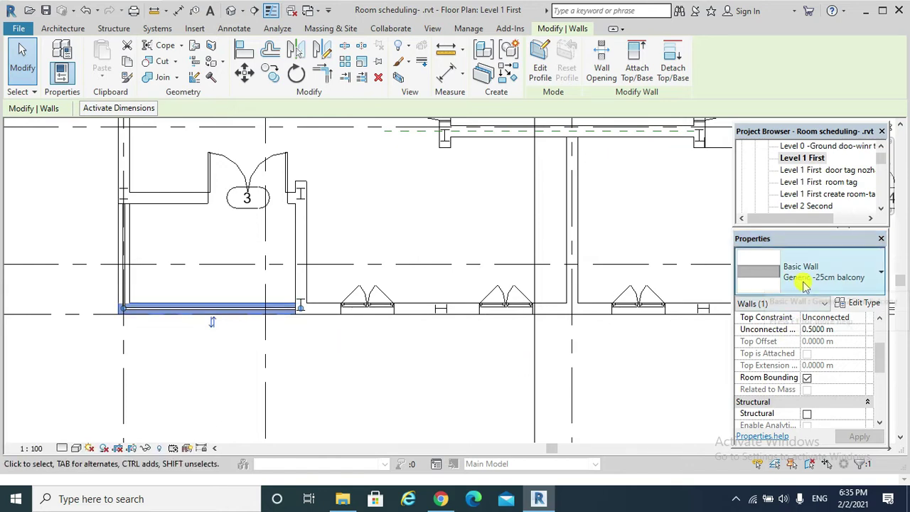
Step: Enter a Cost of 50 in the Generic -25cm balcony wall's type properties
{"action": "left_click", "coordinate": [867, 305]}
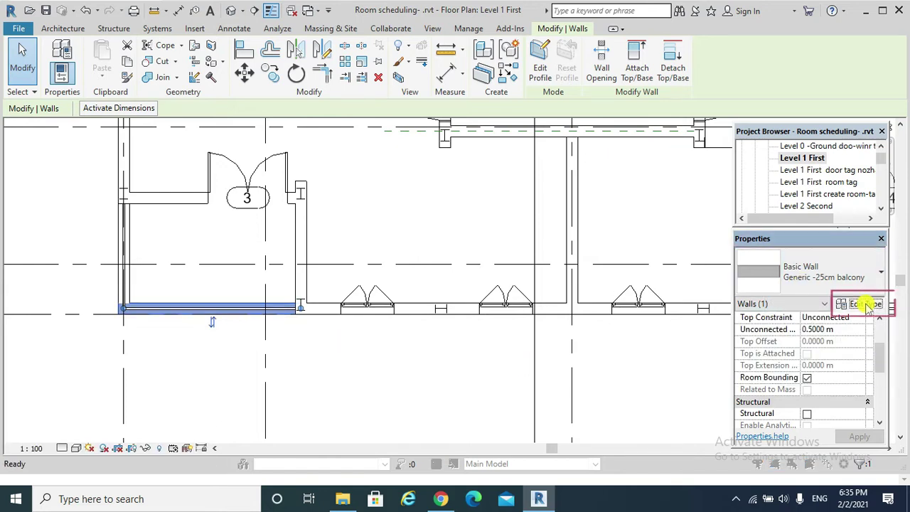
{"action": "scroll", "coordinate": [452, 377], "scroll_direction": "down", "scroll_amount": 4}
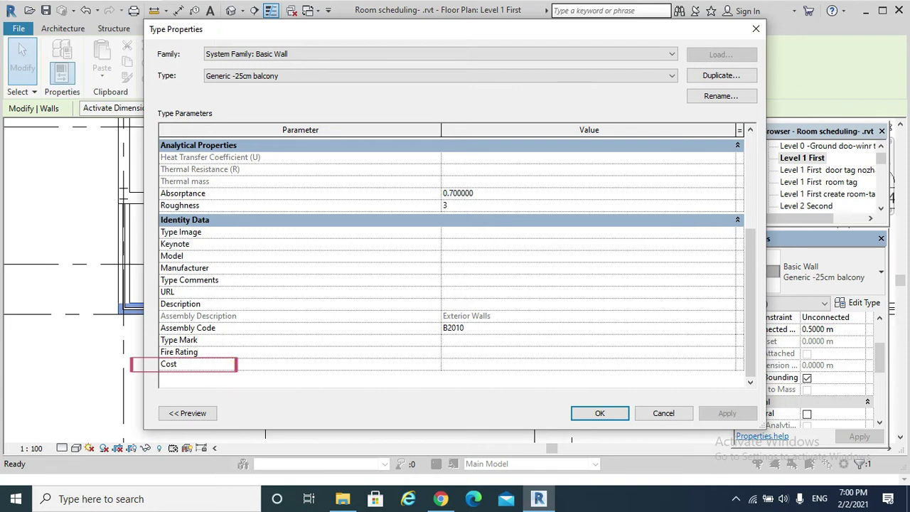
{"action": "type", "text": "50"}
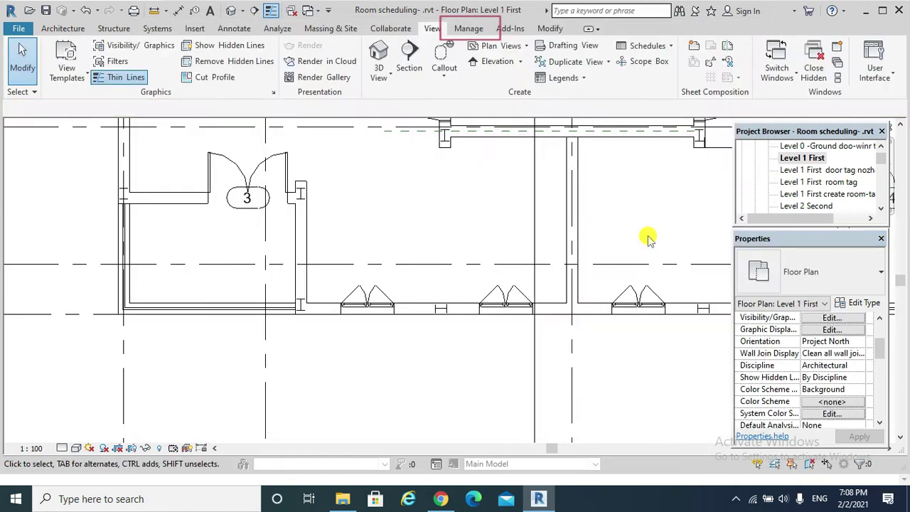
{"action": "left_click", "coordinate": [473, 32]}
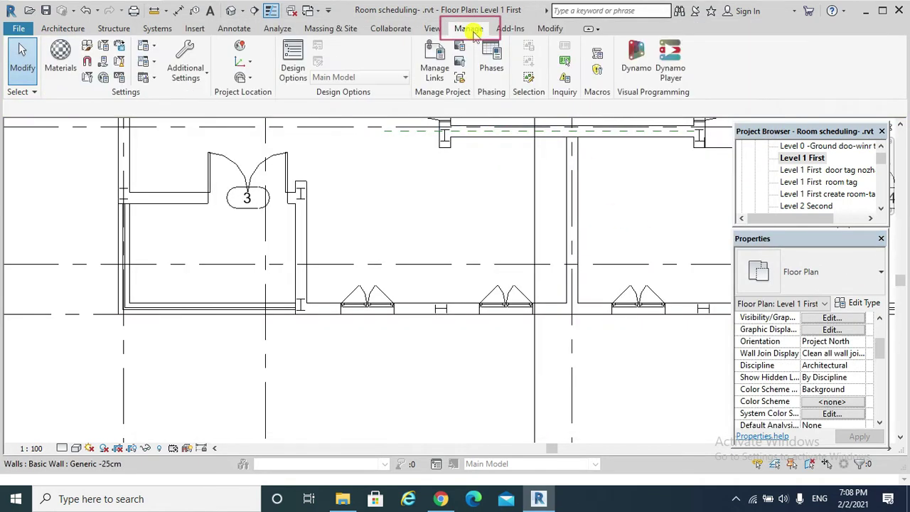
{"action": "left_click", "coordinate": [123, 80]}
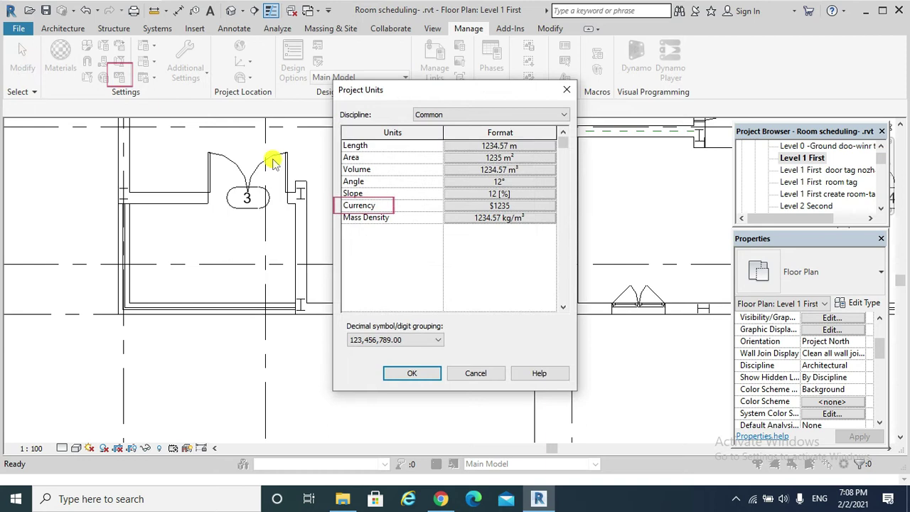
{"action": "left_click", "coordinate": [466, 208]}
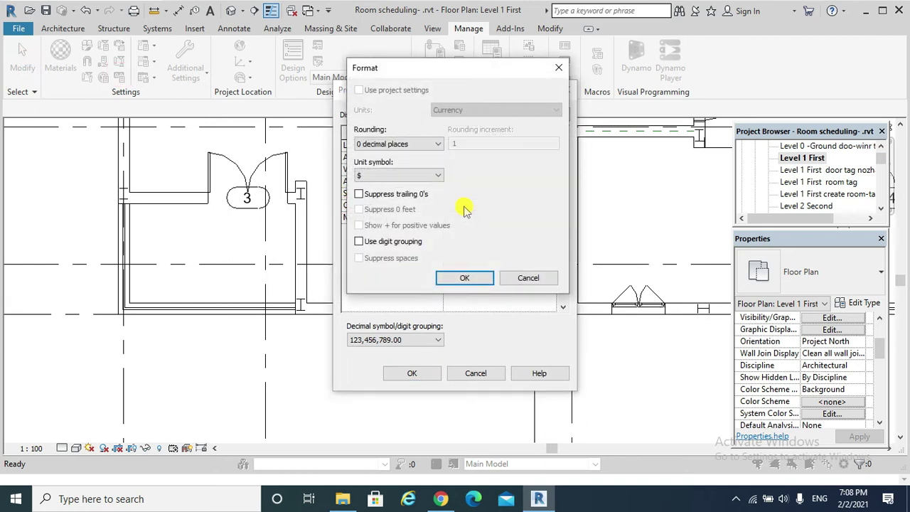
{"action": "left_click", "coordinate": [440, 176]}
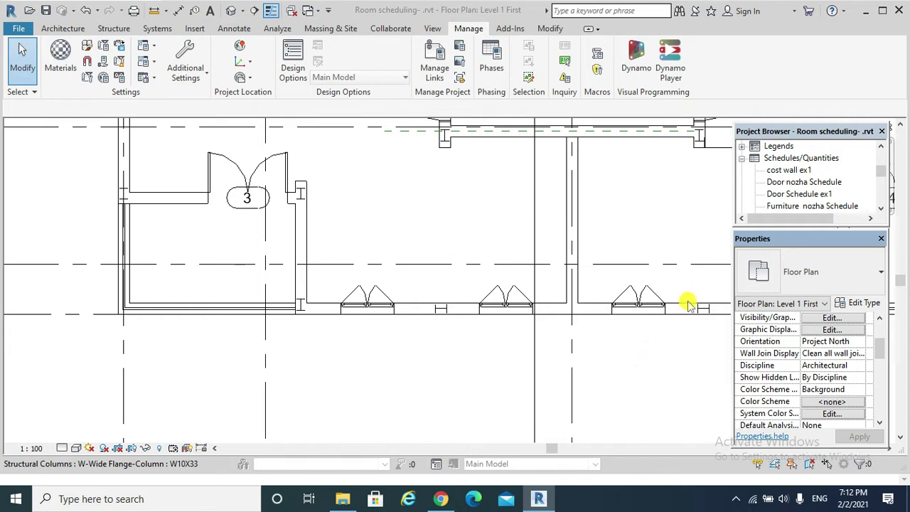
Step: Sort cost wall ex1 by Family, then add calculated parameter ex1, with grand totals and no itemizing
{"action": "double_click", "coordinate": [790, 170]}
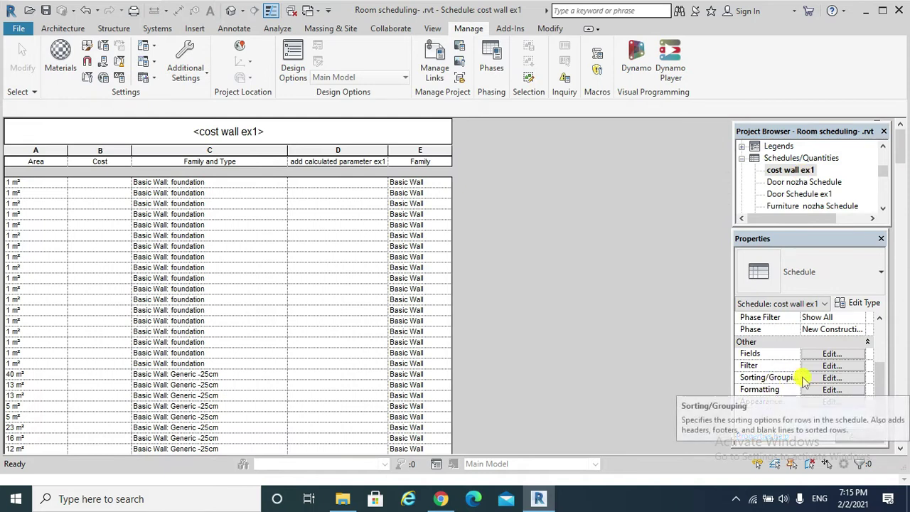
{"action": "left_click", "coordinate": [828, 379]}
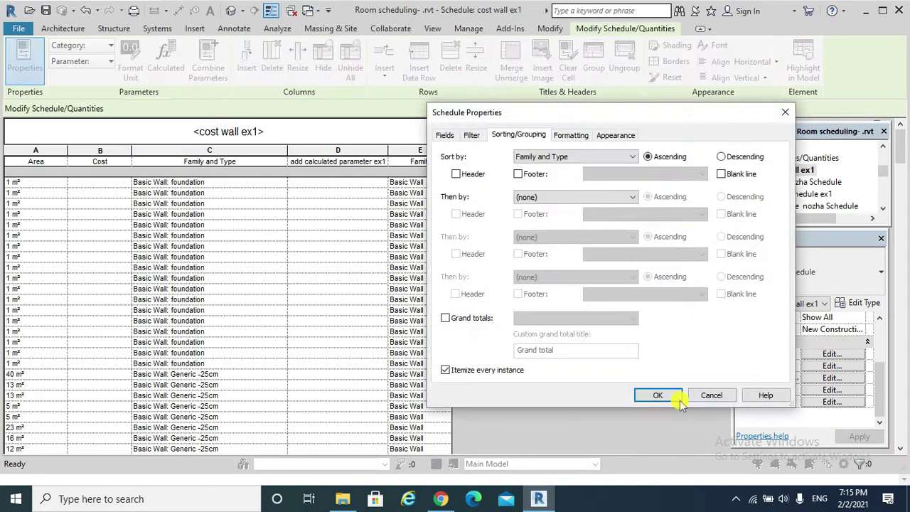
{"action": "left_click", "coordinate": [590, 158]}
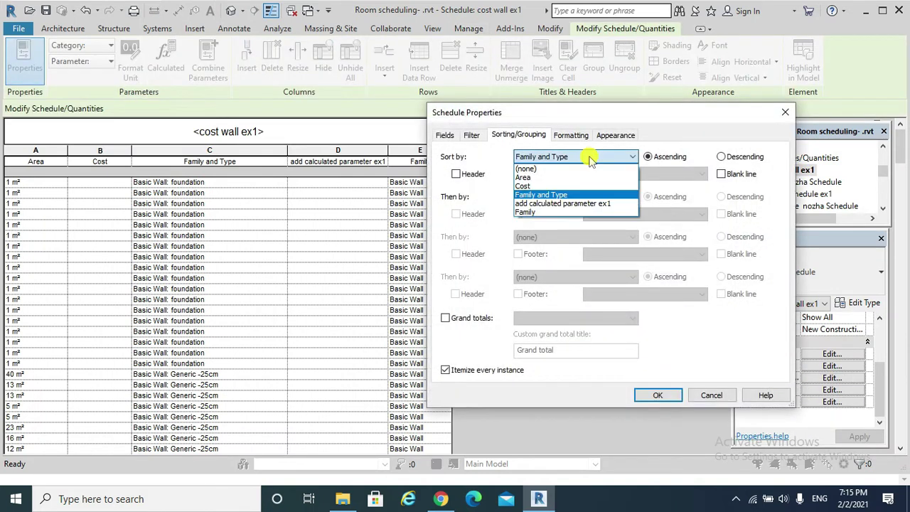
{"action": "left_click", "coordinate": [569, 212]}
{"action": "left_click", "coordinate": [573, 197]}
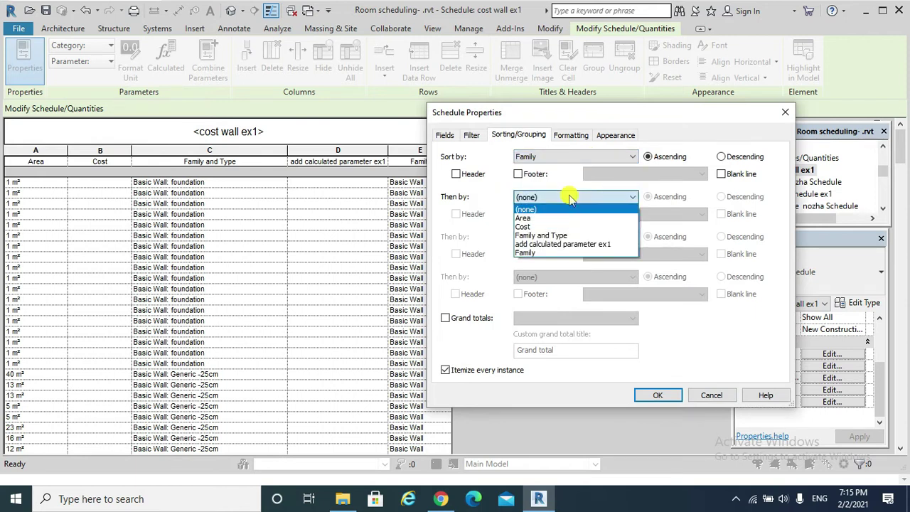
{"action": "left_click", "coordinate": [561, 244]}
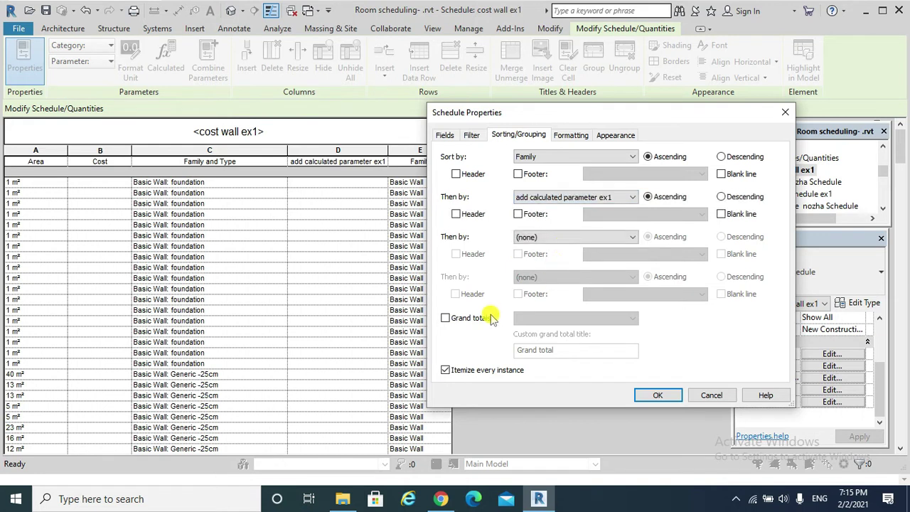
{"action": "left_click", "coordinate": [445, 319]}
{"action": "left_click", "coordinate": [445, 371]}
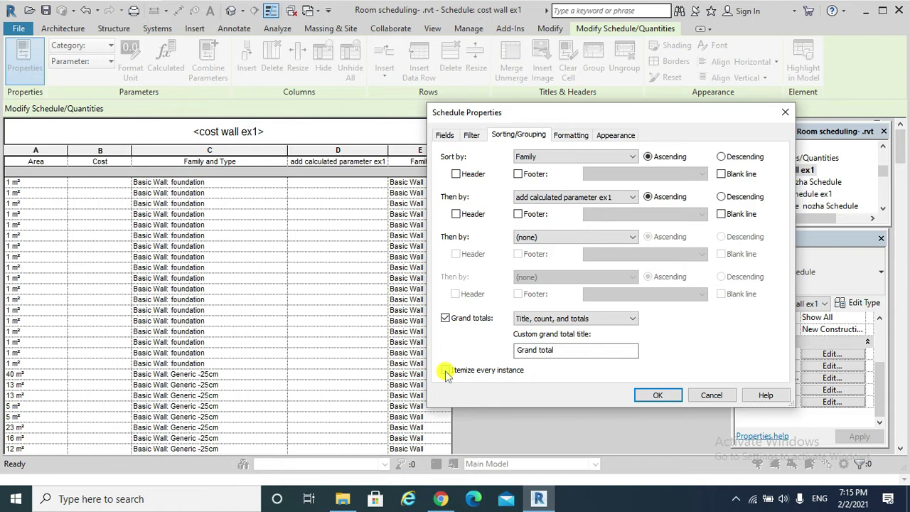
{"action": "left_click", "coordinate": [657, 396]}
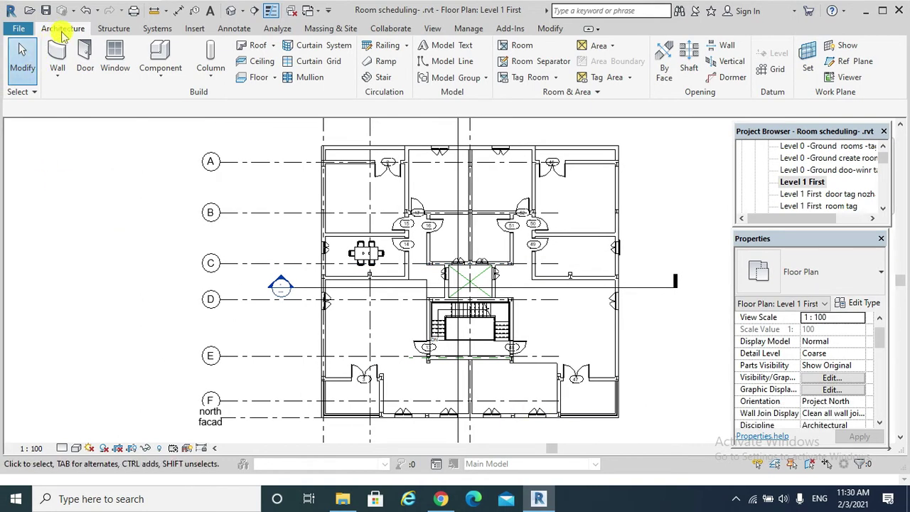
Step: Start placing a component and browse the furniture types for the Black_glass dining table
{"action": "left_click", "coordinate": [158, 71]}
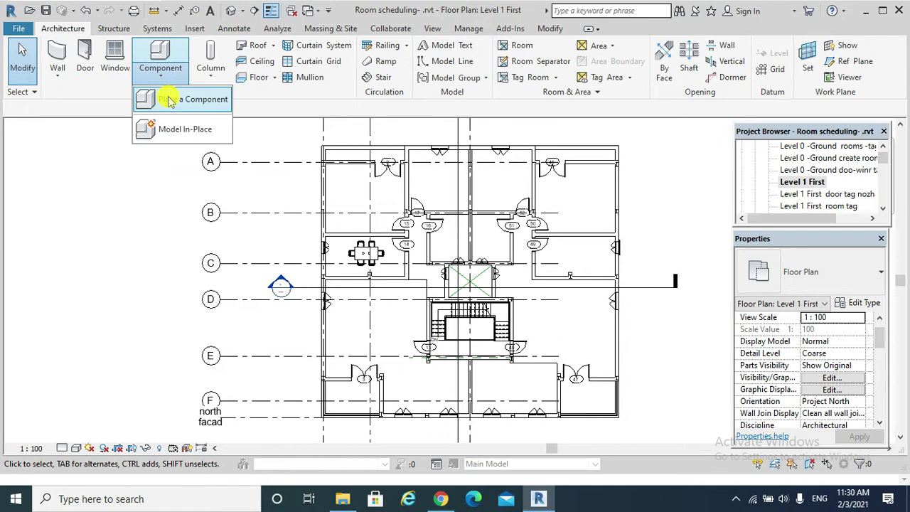
{"action": "left_click", "coordinate": [169, 101]}
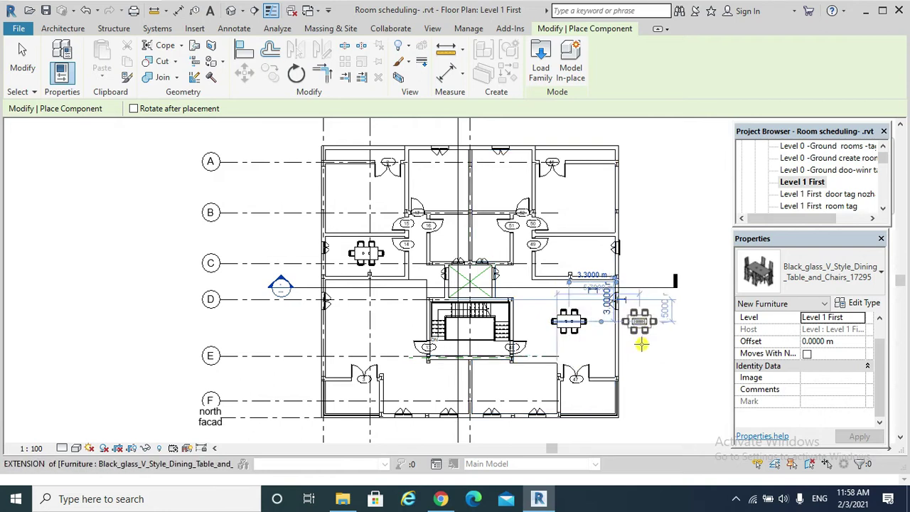
{"action": "left_click", "coordinate": [862, 277]}
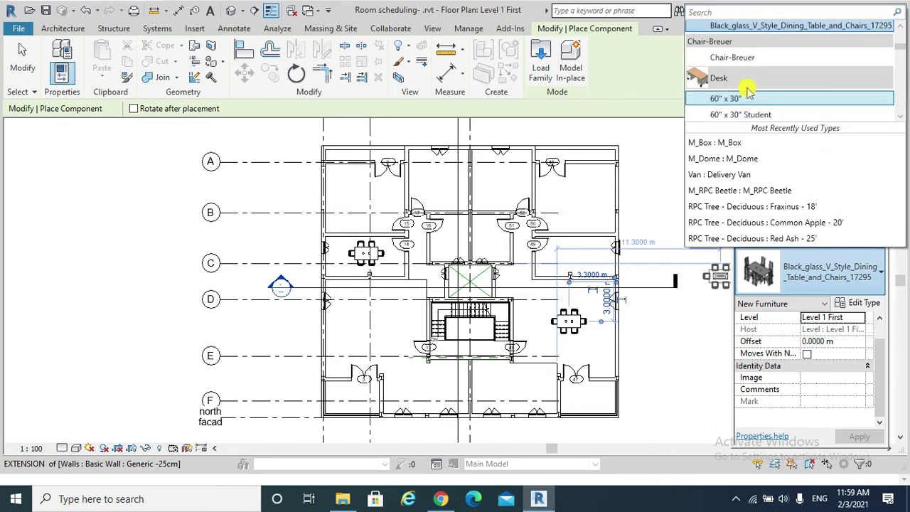
{"action": "scroll", "coordinate": [782, 96], "scroll_direction": "up", "scroll_amount": 2}
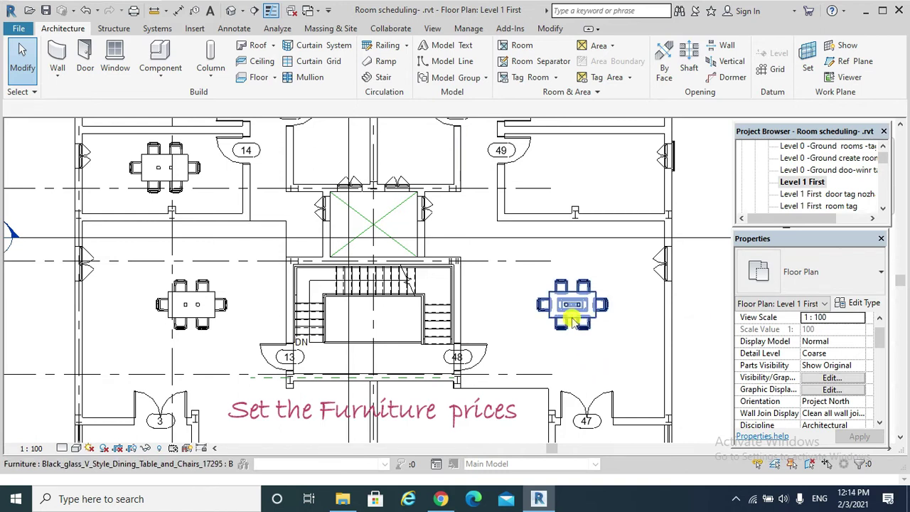
Step: Duplicate the dining table type as Black_glass_V_Style_Dining_Table_and_Chairs_ex with a Cost of 500
{"action": "left_click", "coordinate": [572, 322]}
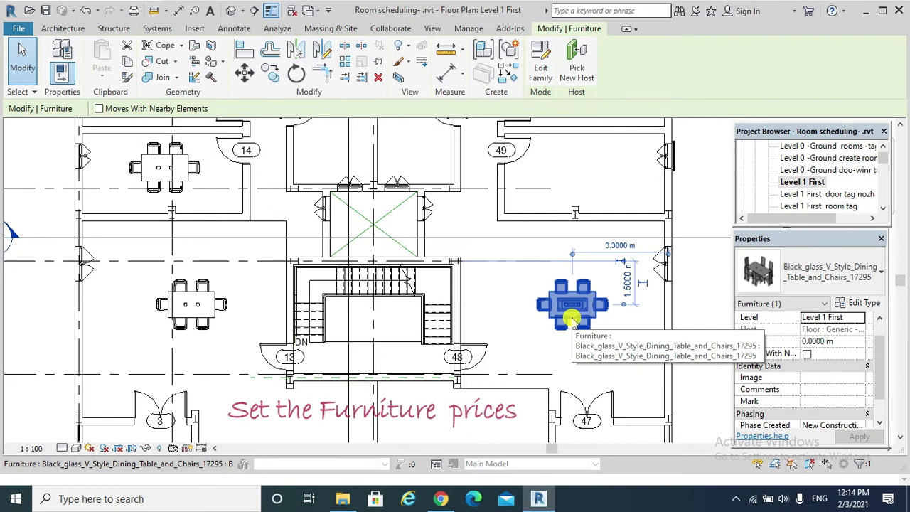
{"action": "left_click", "coordinate": [875, 305]}
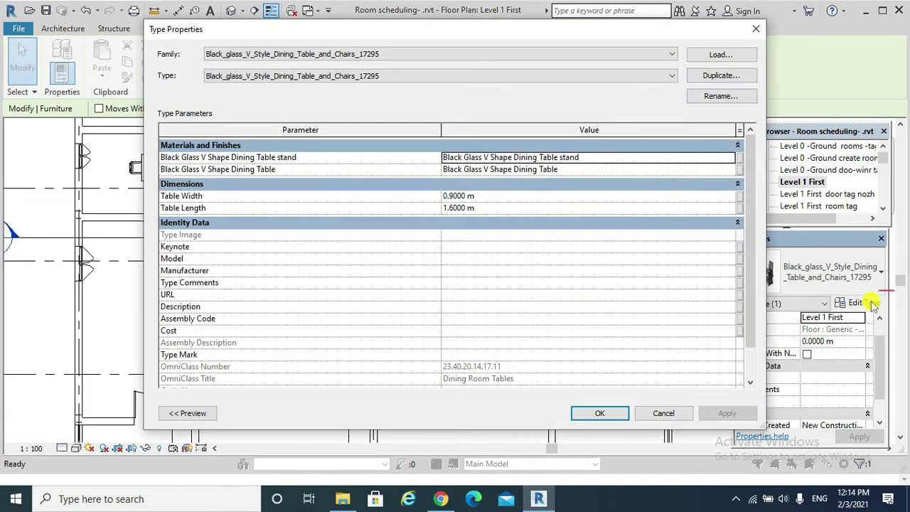
{"action": "left_click", "coordinate": [712, 77]}
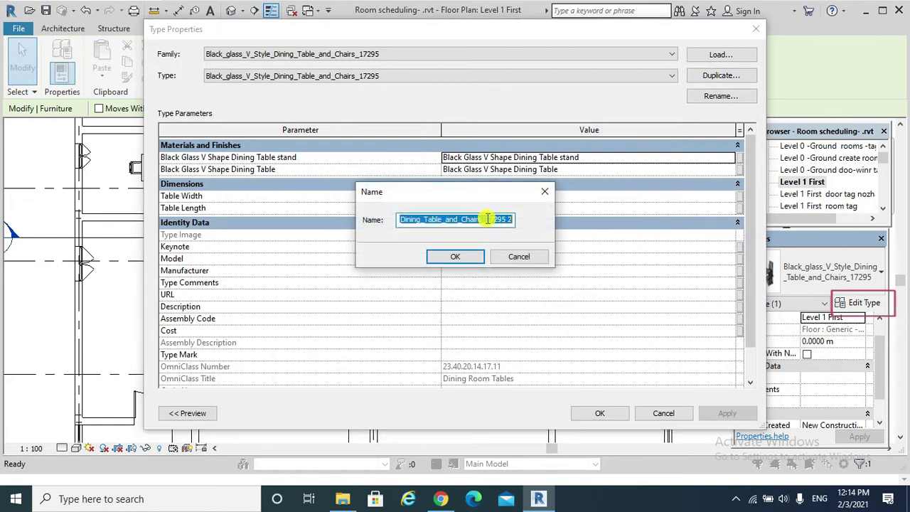
{"action": "left_click_drag", "start_coordinate": [490, 219], "coordinate": [535, 225]}
{"action": "type", "text": "ex"}
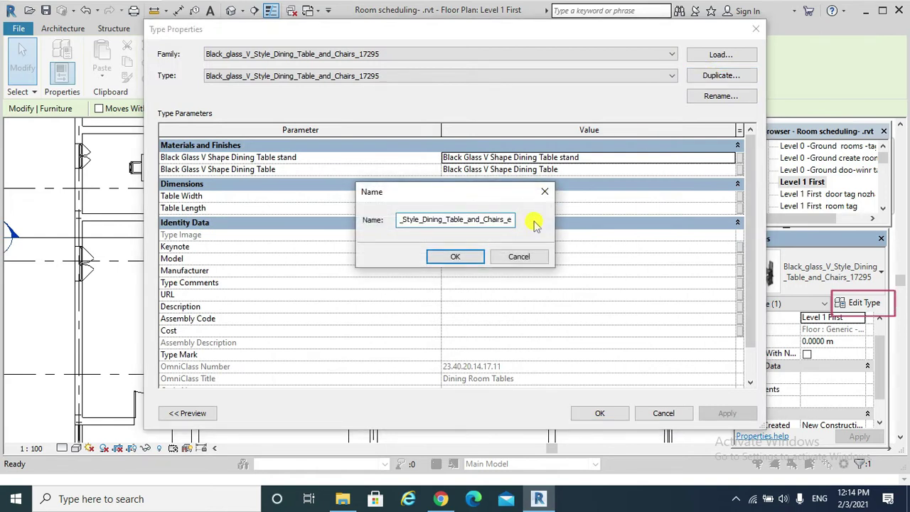
{"action": "left_click", "coordinate": [455, 256]}
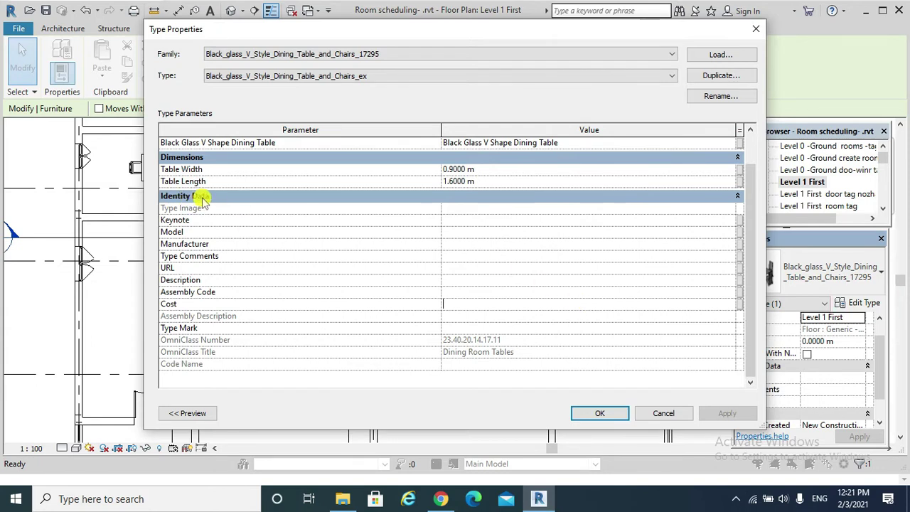
{"action": "left_click", "coordinate": [453, 307]}
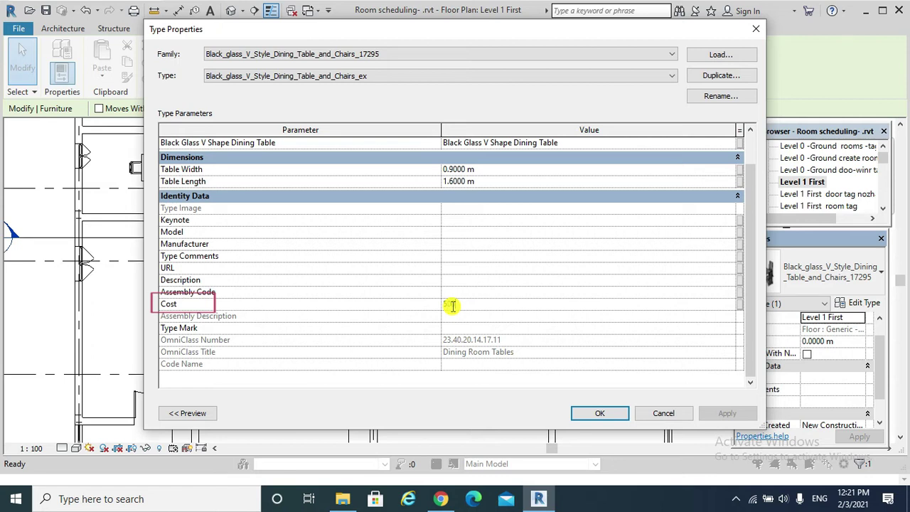
{"action": "type", "text": "500"}
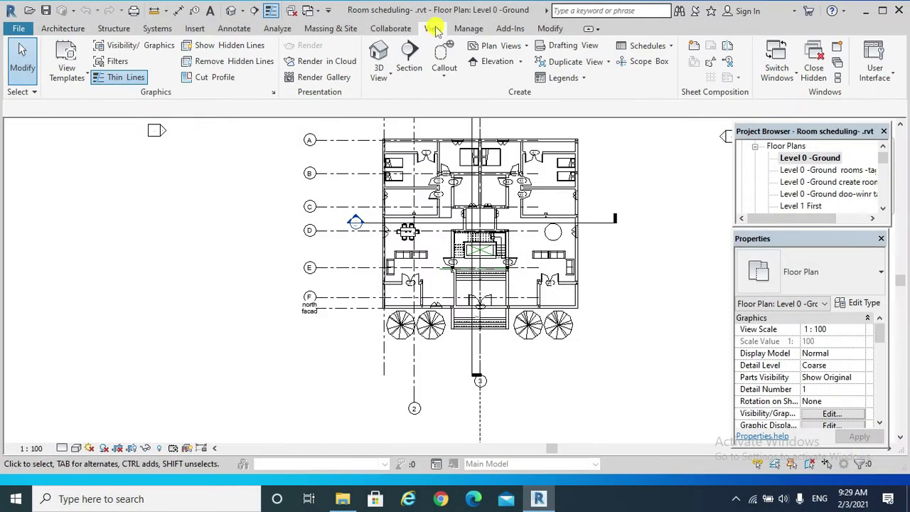
Step: Start a new Furniture category schedule named 'Furniture Schedule ex2'
{"action": "scroll", "coordinate": [433, 33], "scroll_direction": "up", "scroll_amount": 8}
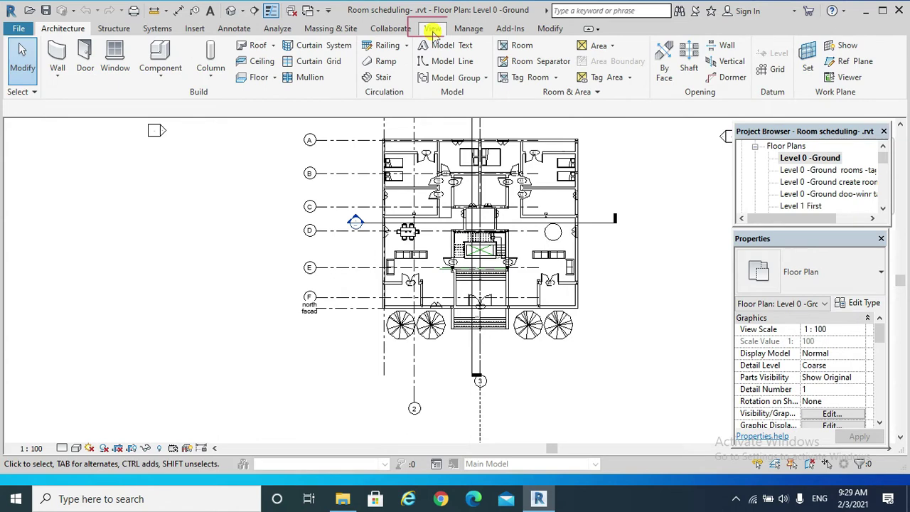
{"action": "left_click", "coordinate": [433, 30]}
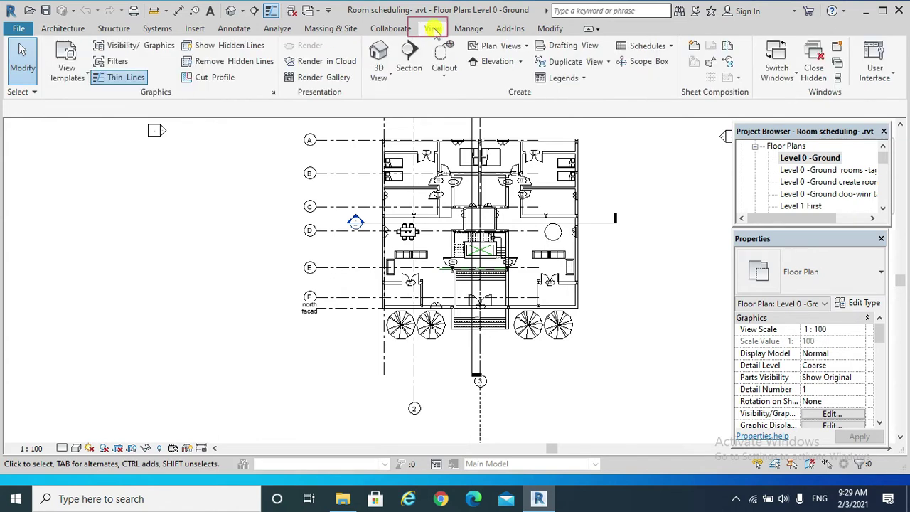
{"action": "left_click", "coordinate": [672, 46]}
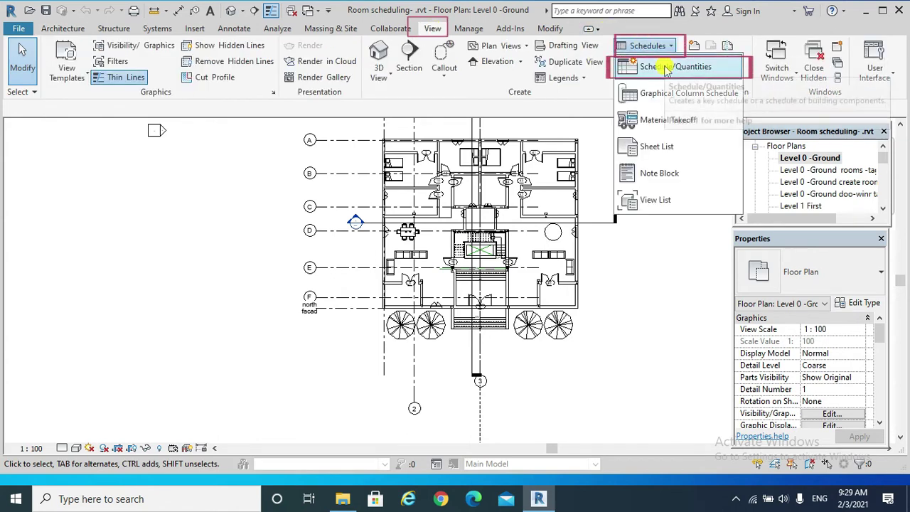
{"action": "left_click", "coordinate": [665, 69]}
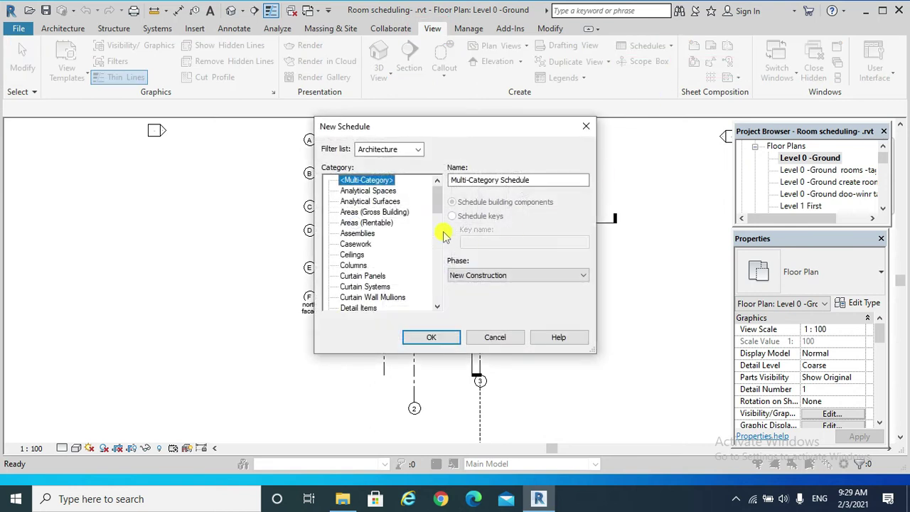
{"action": "scroll", "coordinate": [352, 285], "scroll_direction": "down", "scroll_amount": 2}
{"action": "left_click", "coordinate": [351, 286]}
{"action": "scroll", "coordinate": [351, 285], "scroll_direction": "down", "scroll_amount": 1}
{"action": "left_click", "coordinate": [353, 287]}
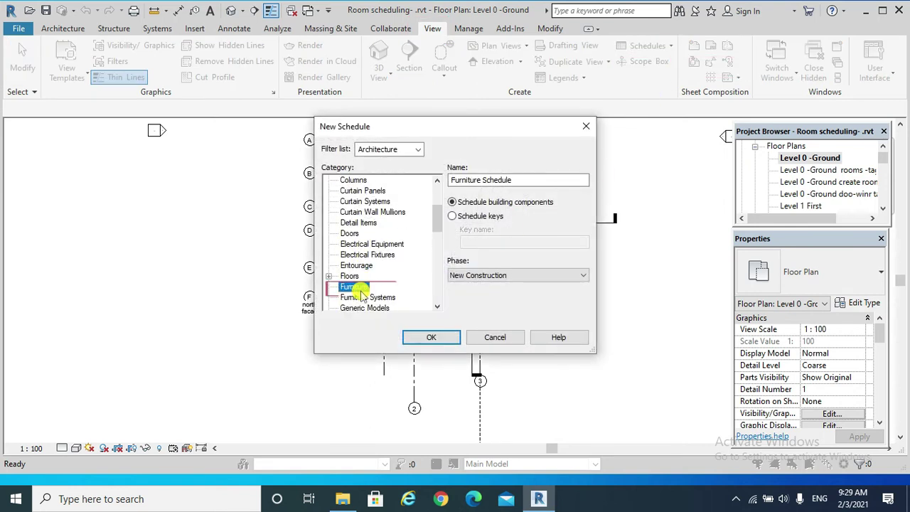
{"action": "left_click", "coordinate": [512, 180]}
{"action": "type", "text": "ex2"}
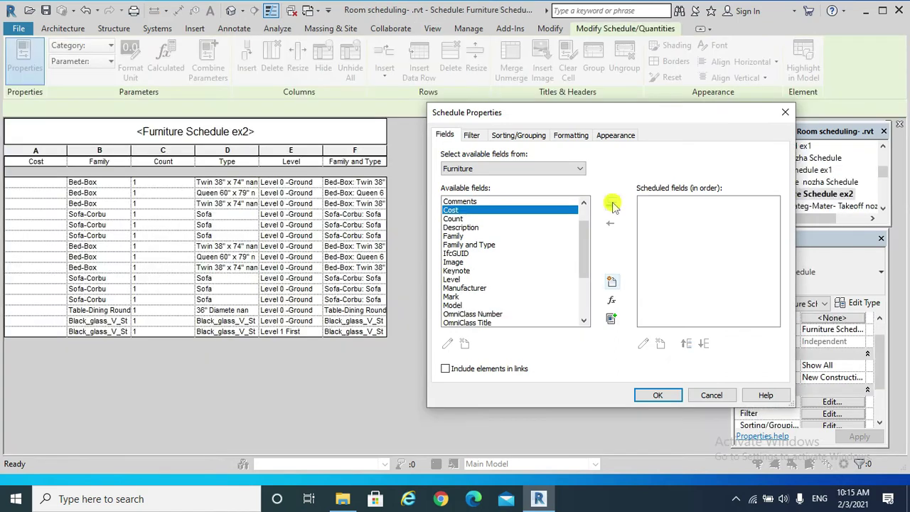
Step: Add Cost, Family, Count, Type, Level, and Family and Type as schedule columns
{"action": "left_click", "coordinate": [612, 204]}
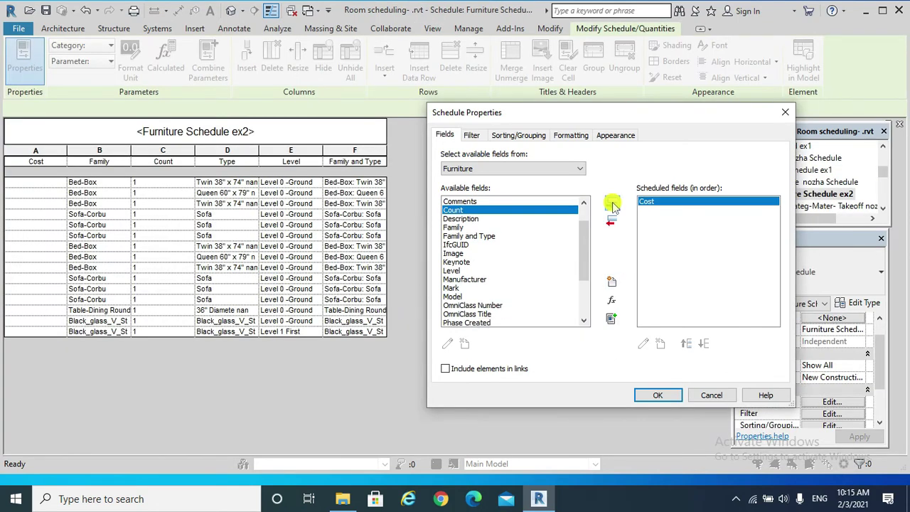
{"action": "left_click", "coordinate": [612, 203]}
{"action": "left_click", "coordinate": [611, 203]}
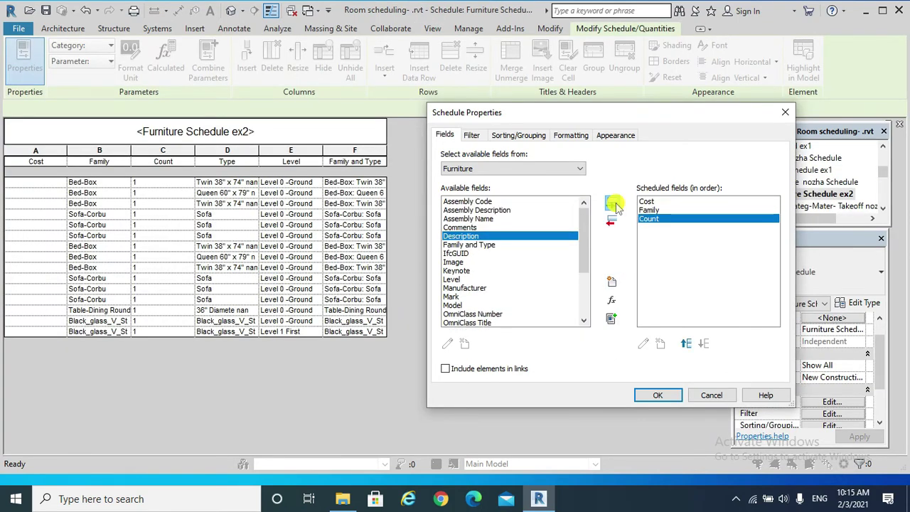
{"action": "left_click", "coordinate": [612, 203]}
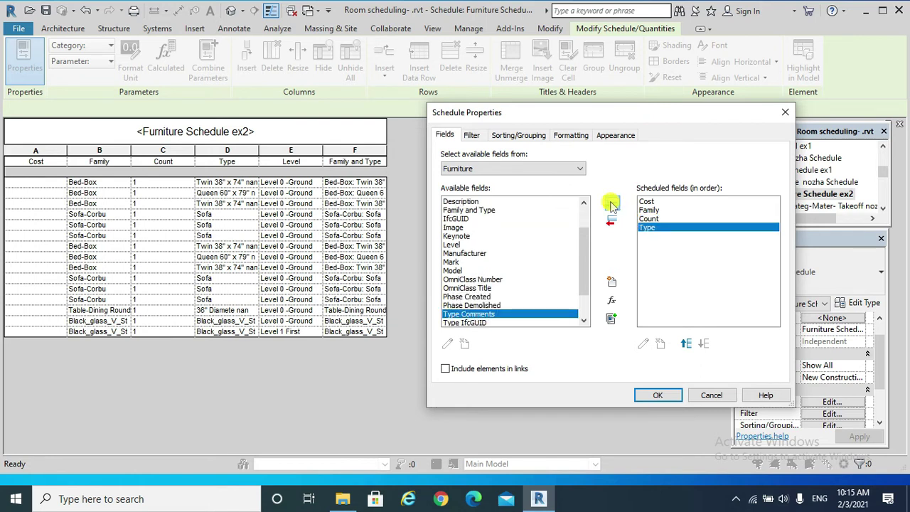
{"action": "left_click", "coordinate": [612, 203]}
{"action": "left_click", "coordinate": [468, 210]}
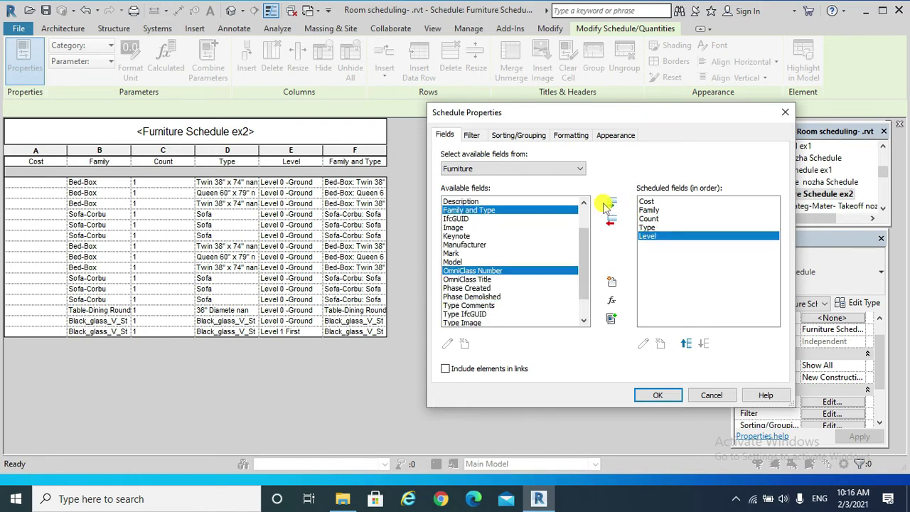
{"action": "left_click", "coordinate": [612, 204]}
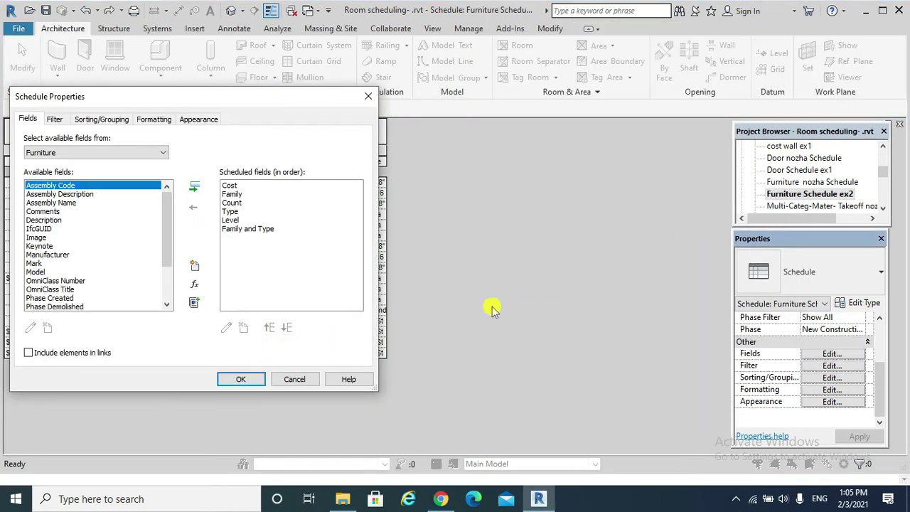
Step: Sort the furniture schedule by Family and Type, then by Level
{"action": "left_click", "coordinate": [91, 120]}
{"action": "left_click", "coordinate": [149, 142]}
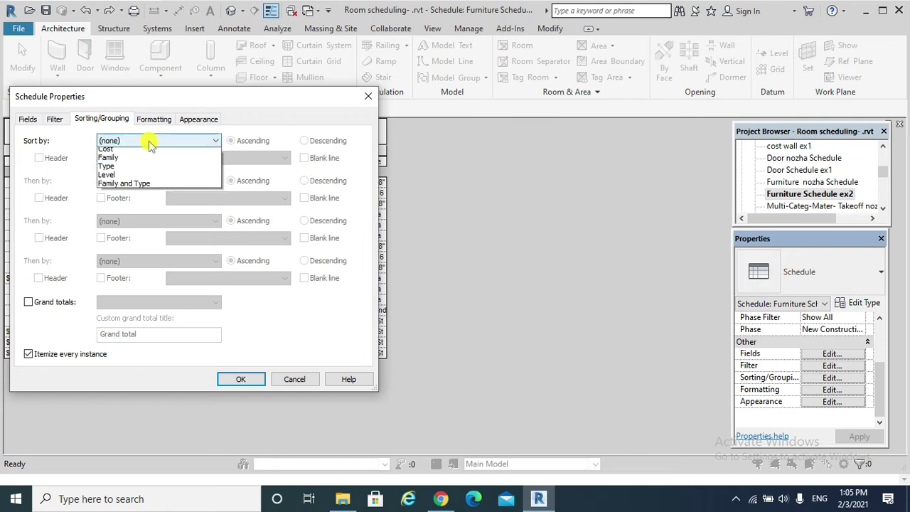
{"action": "left_click", "coordinate": [146, 197]}
{"action": "left_click", "coordinate": [174, 187]}
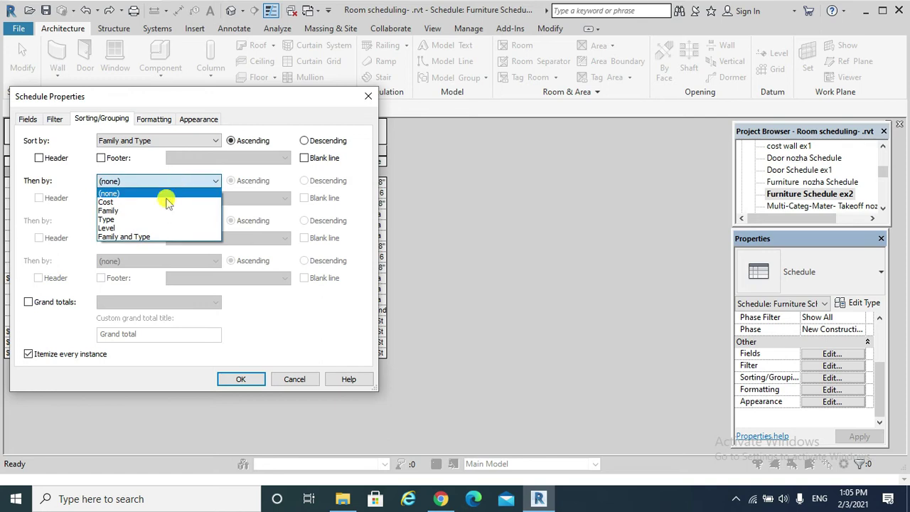
{"action": "left_click", "coordinate": [144, 229]}
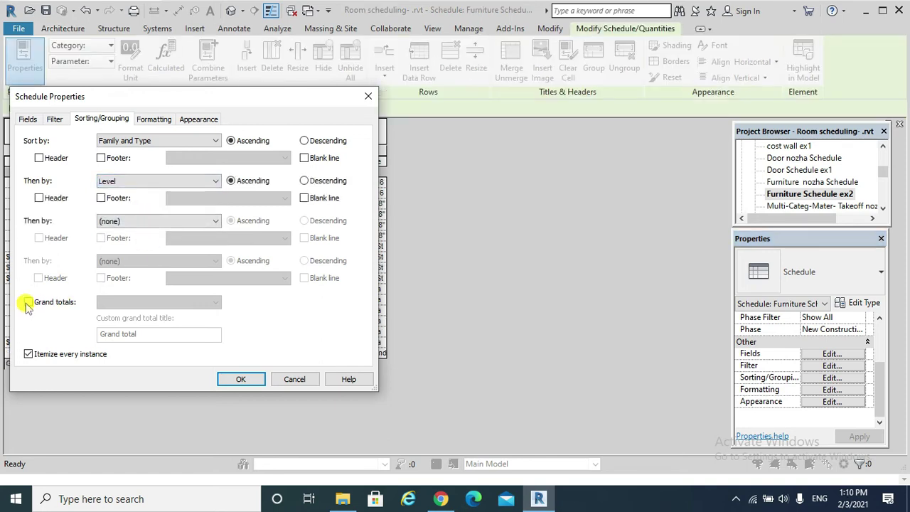
Step: Add a grand total and stop itemizing every instance so identical rows merge
{"action": "left_click", "coordinate": [28, 303]}
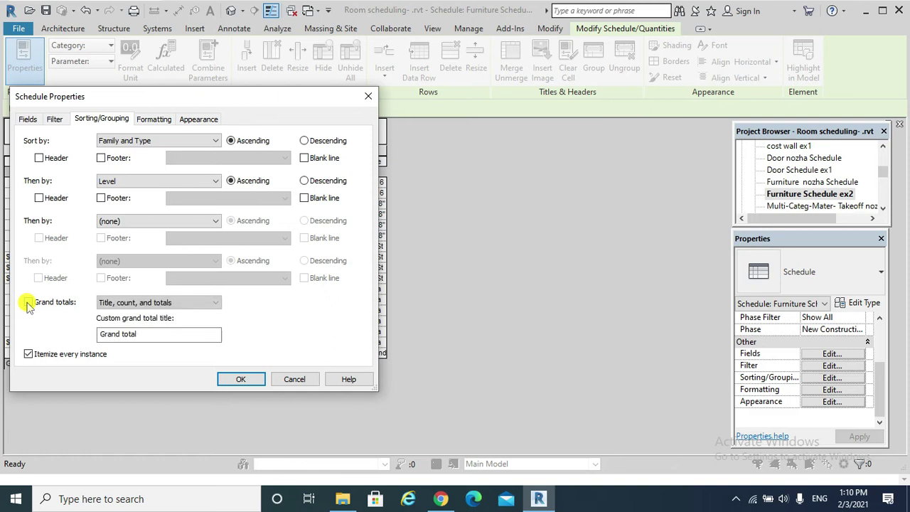
{"action": "left_click", "coordinate": [239, 378]}
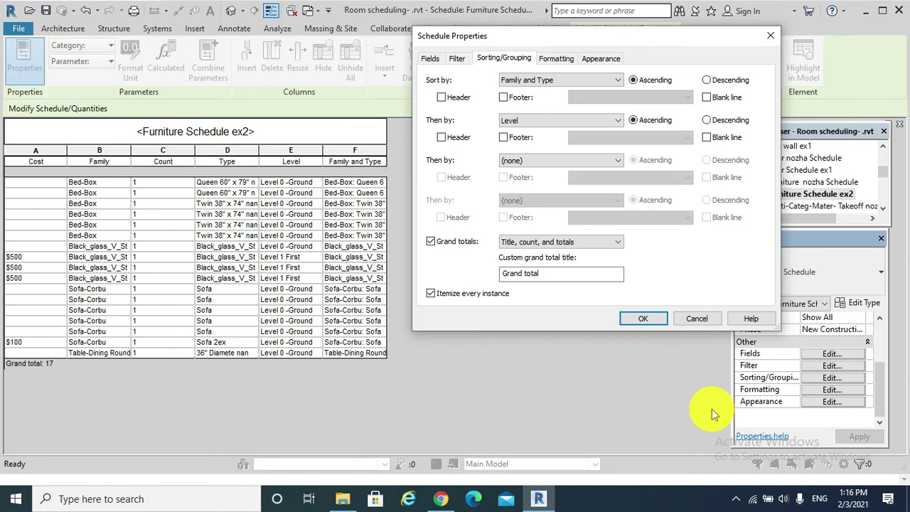
{"action": "left_click", "coordinate": [431, 294]}
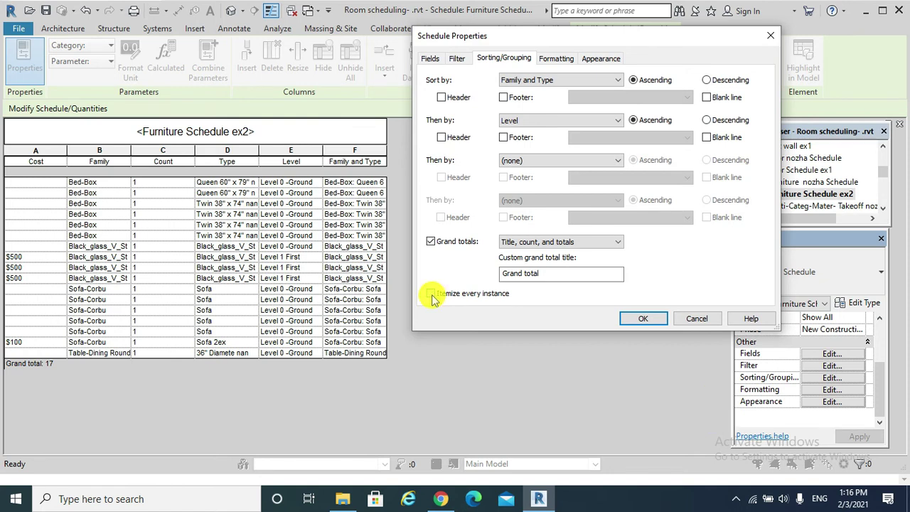
{"action": "left_click", "coordinate": [645, 319]}
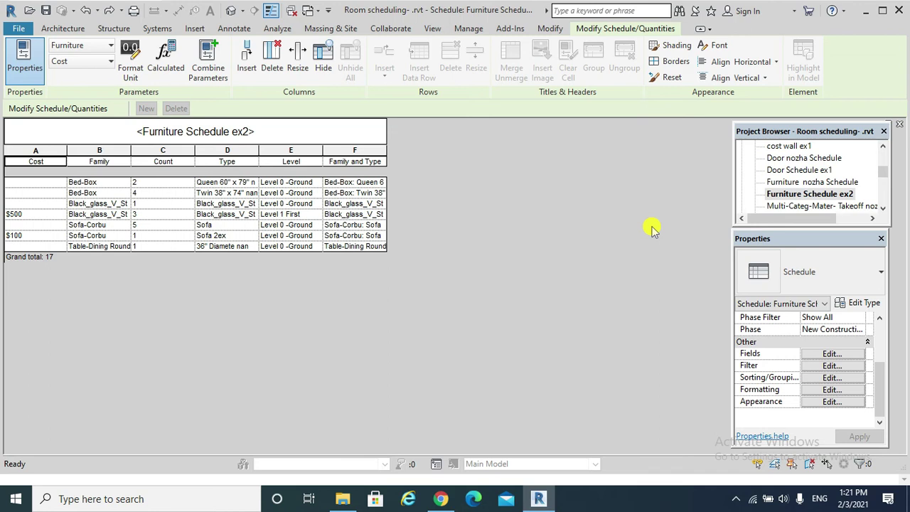
Step: Set the Cost field to Calculate totals, giving a $1600 grand total
{"action": "left_click", "coordinate": [830, 390]}
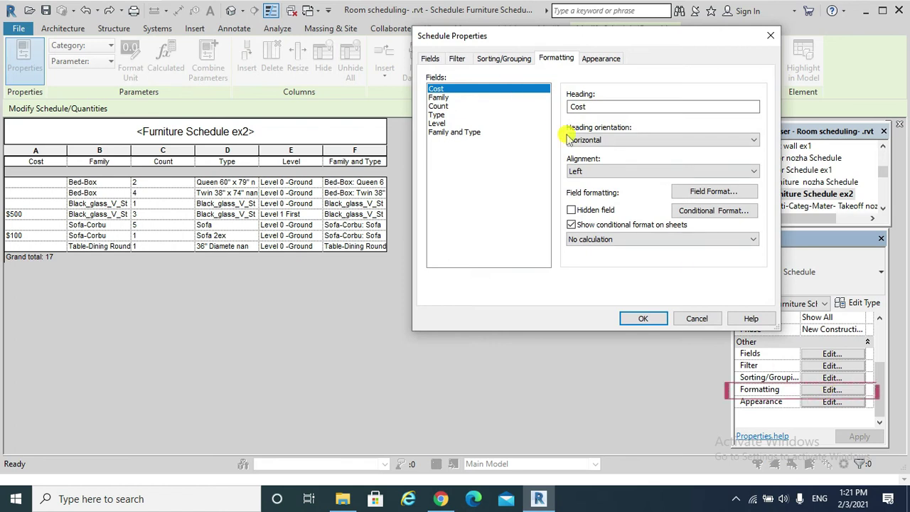
{"action": "left_click", "coordinate": [661, 242]}
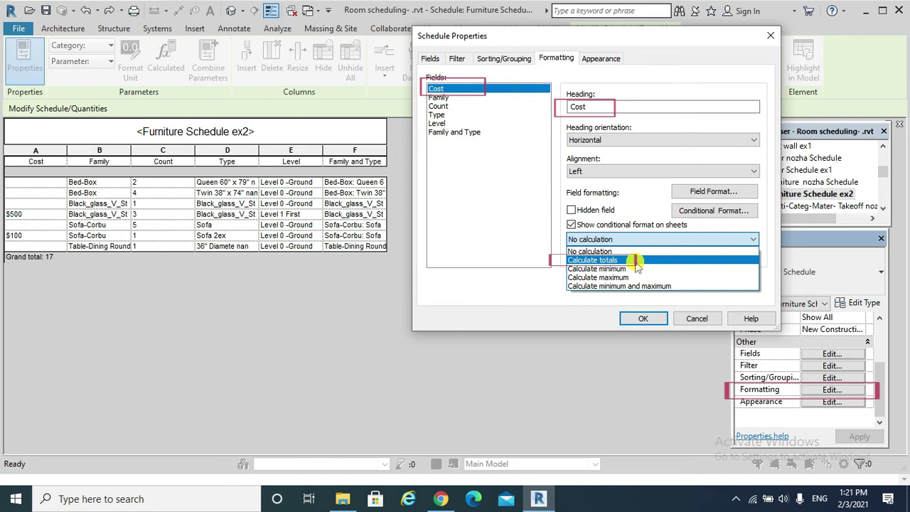
{"action": "left_click", "coordinate": [636, 262]}
{"action": "left_click", "coordinate": [643, 318]}
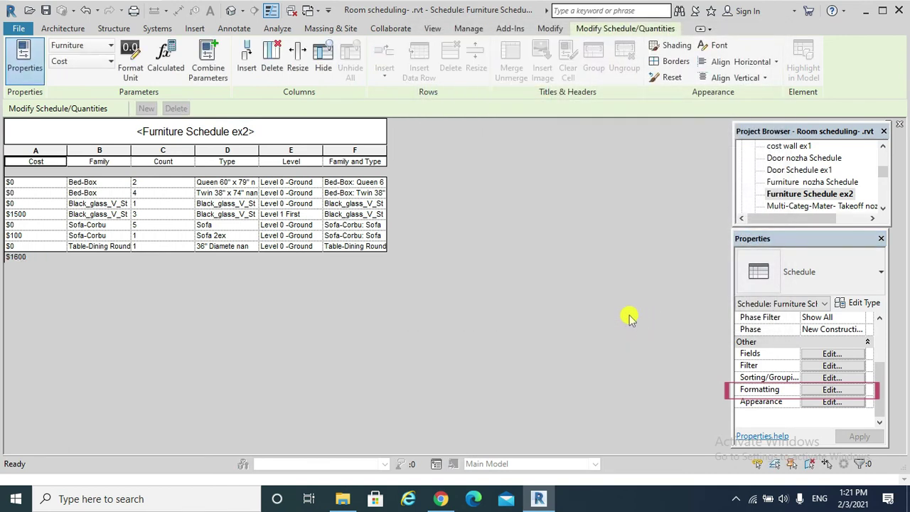